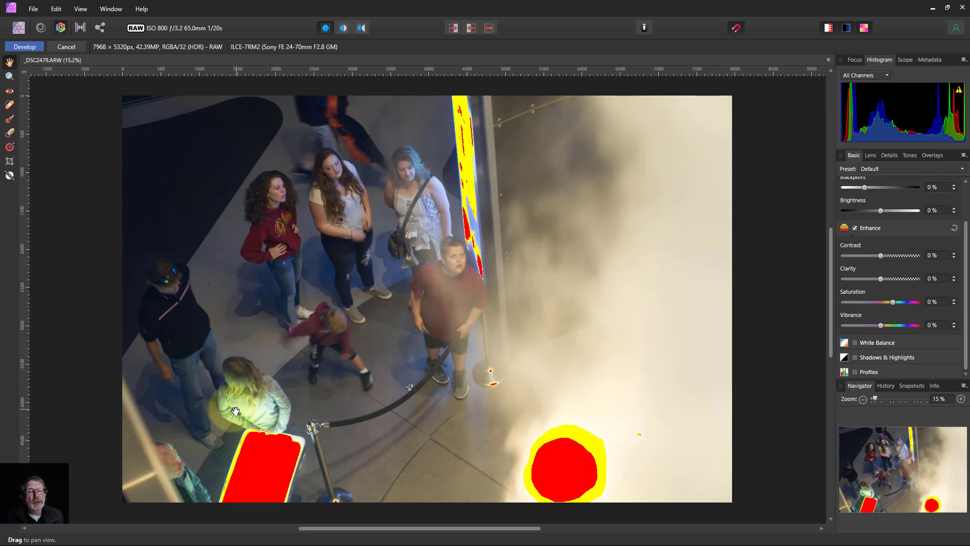
Toggle the clipped highlights, shadows and tones overlays to examine the clipped areas of the photo
click(831, 31)
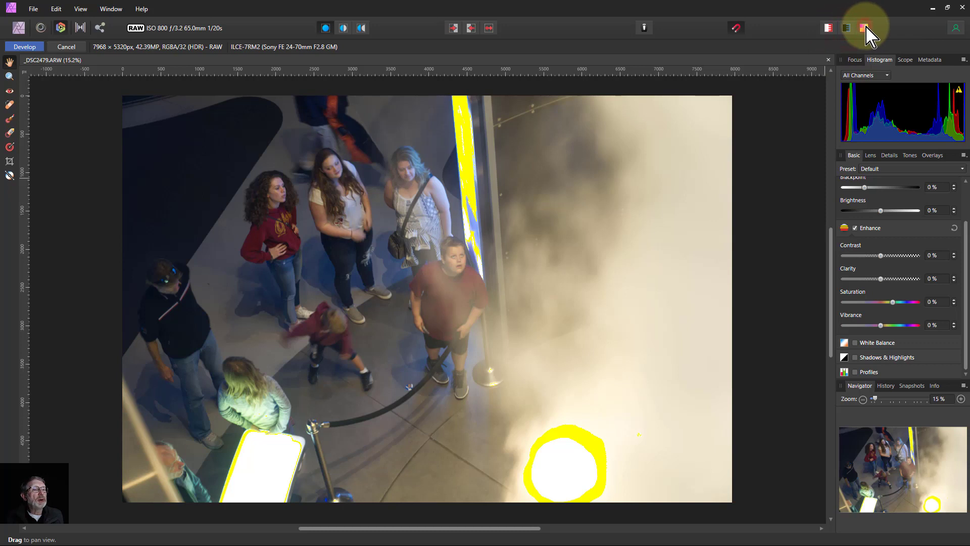
click(865, 28)
click(862, 29)
click(829, 27)
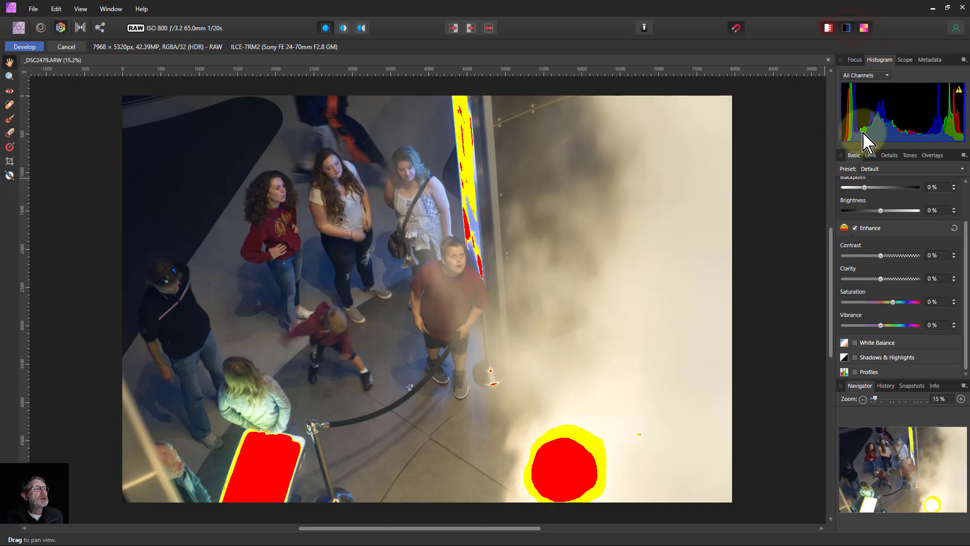
Enable Shadows & Highlights, lower Highlights to -73%, and develop the raw photo
click(855, 357)
scroll(899, 308, down, 2)
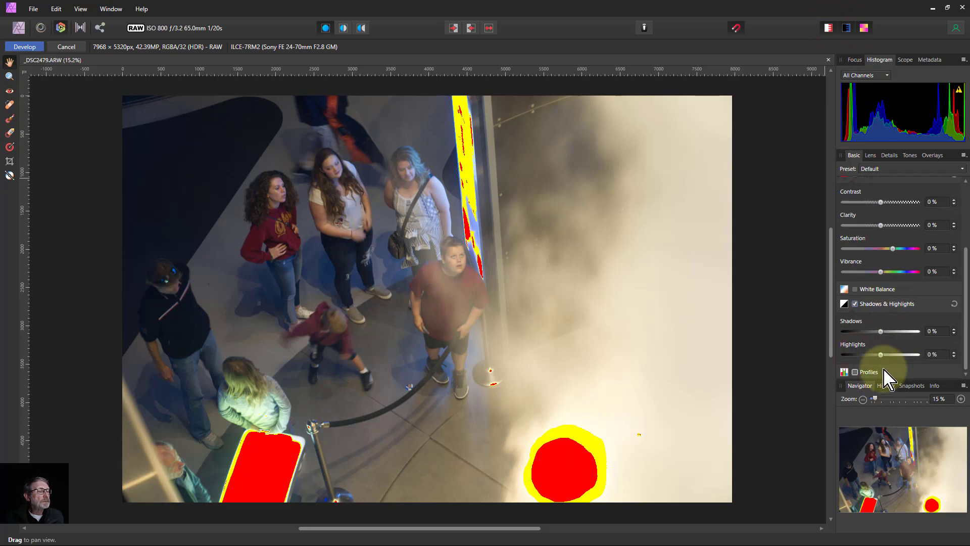
drag(879, 357, 858, 361)
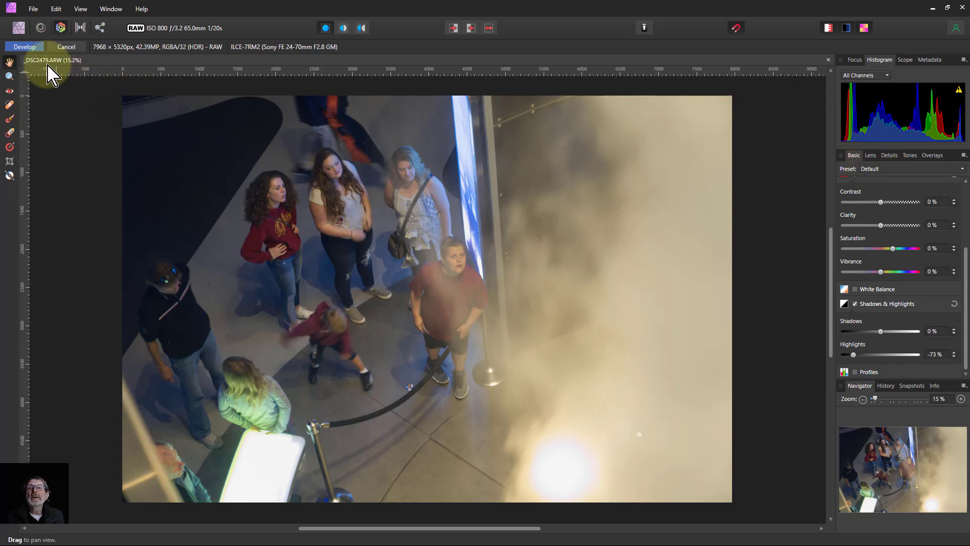
click(25, 47)
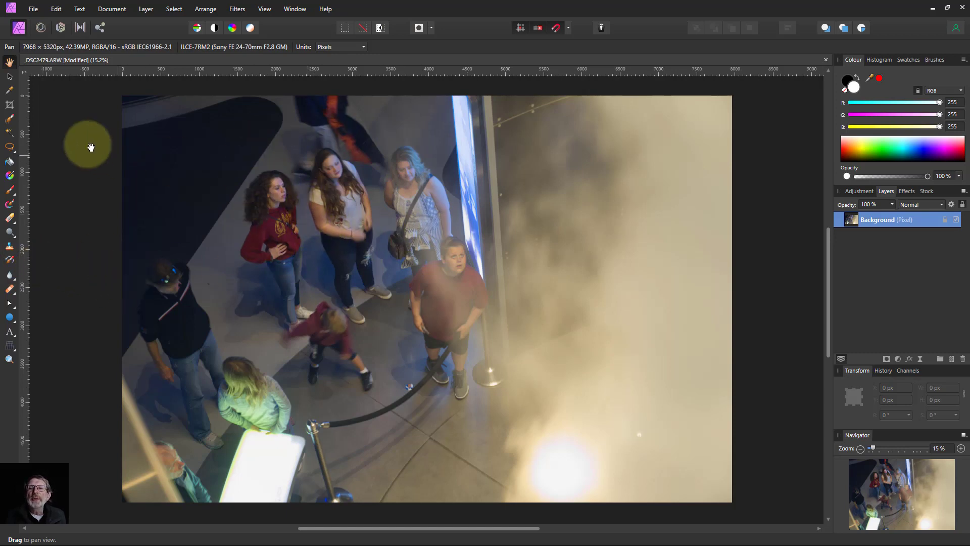
Crop the photo to a 1:1 square of about 3607 × 3607 px around the standing group
click(9, 105)
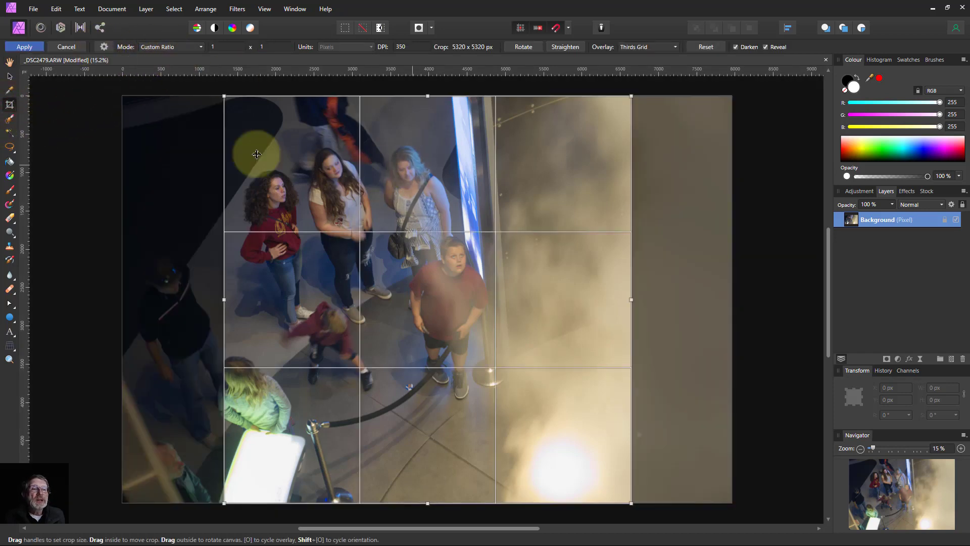
click(104, 47)
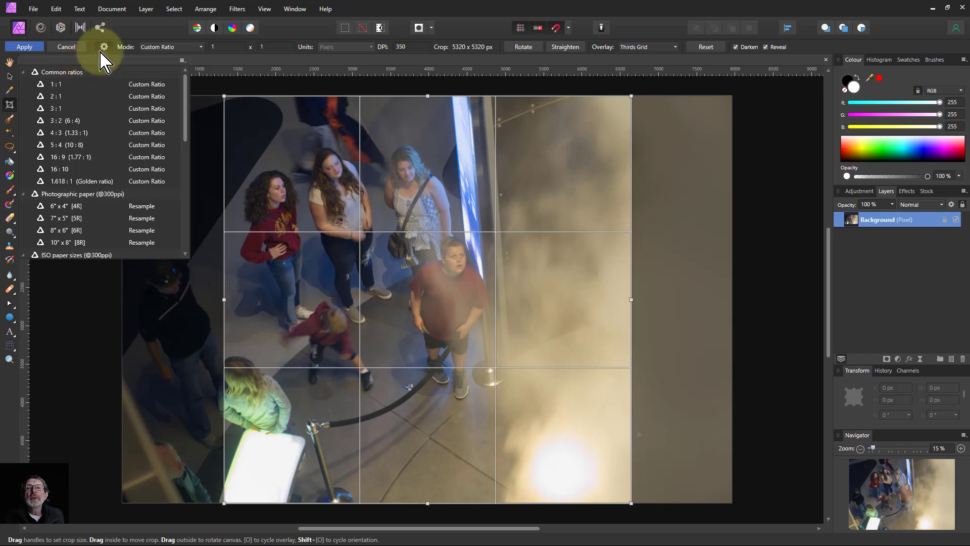
click(55, 91)
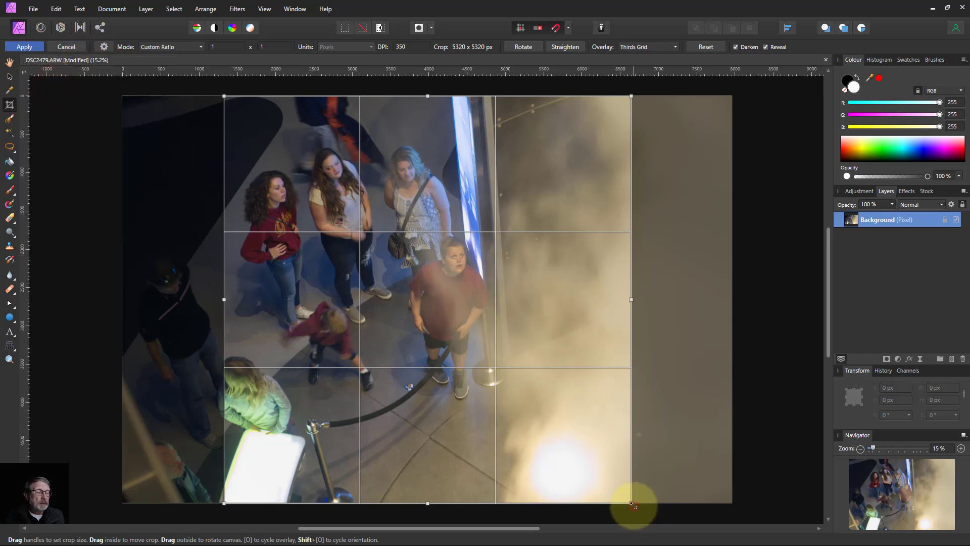
drag(632, 504, 542, 399)
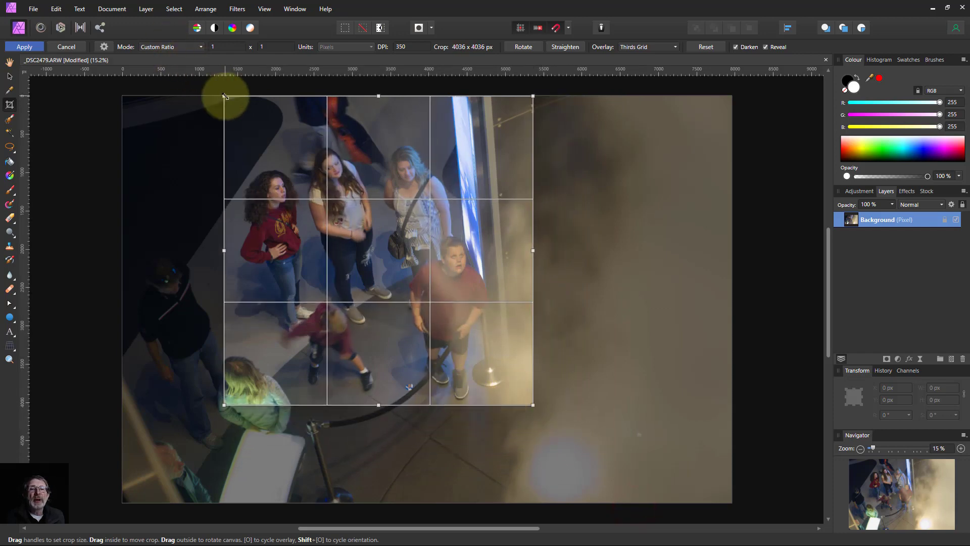
drag(225, 96, 257, 129)
drag(302, 172, 284, 180)
drag(260, 271, 263, 265)
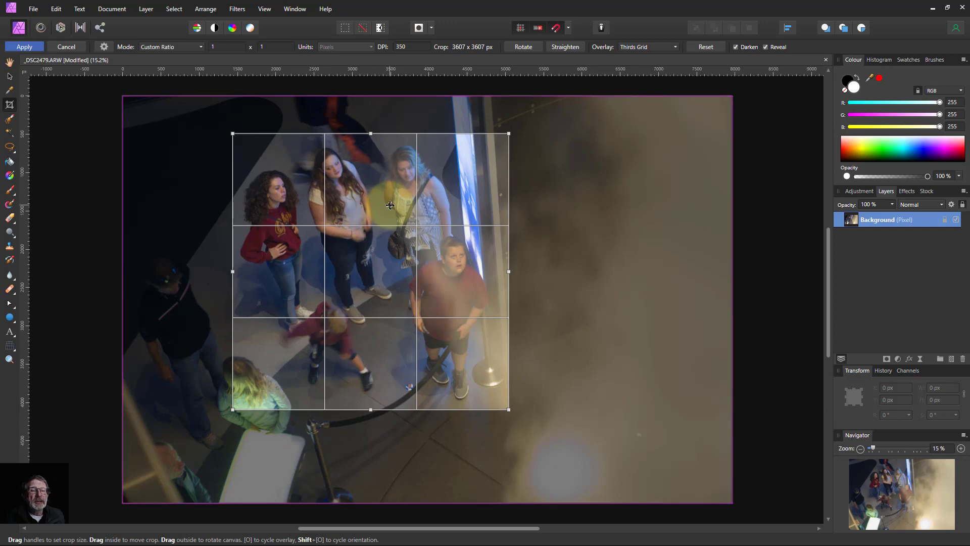
click(25, 47)
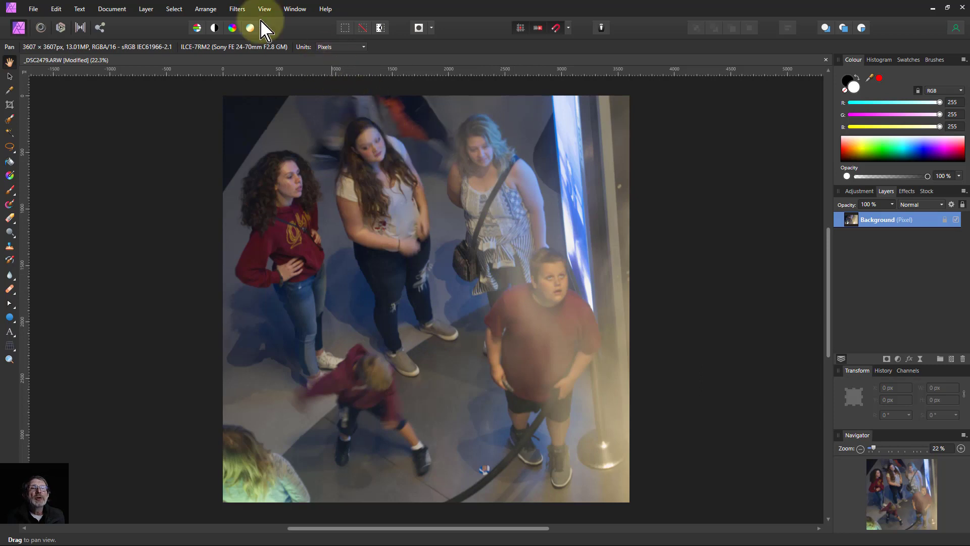
Apply Haze Removal to the Background layer with the distance near maximum and the strength raised above its midpoint
click(238, 9)
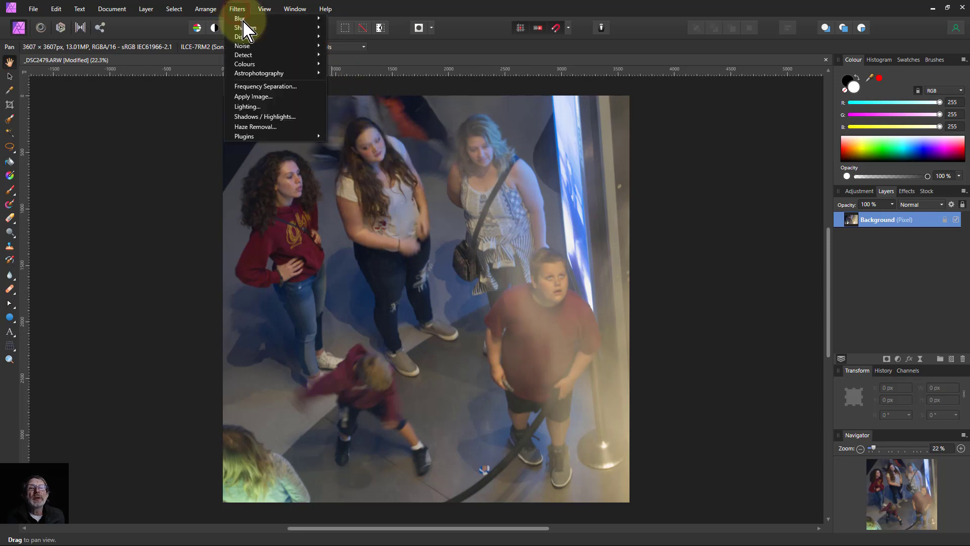
click(277, 126)
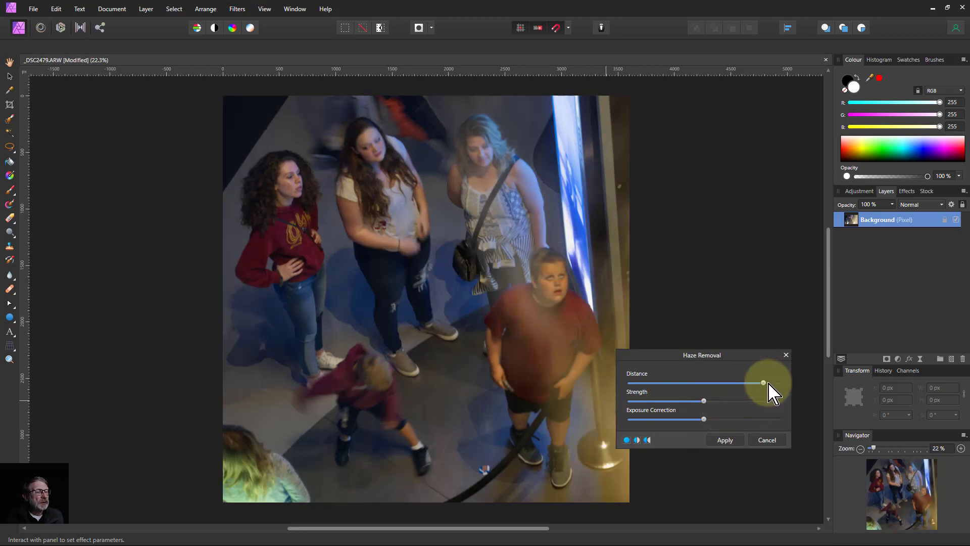
drag(704, 401, 748, 401)
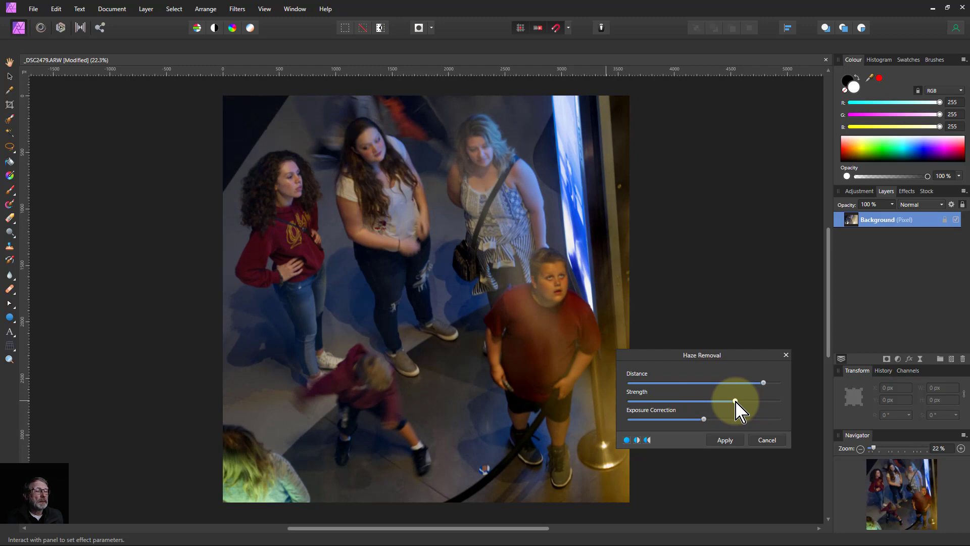
click(723, 439)
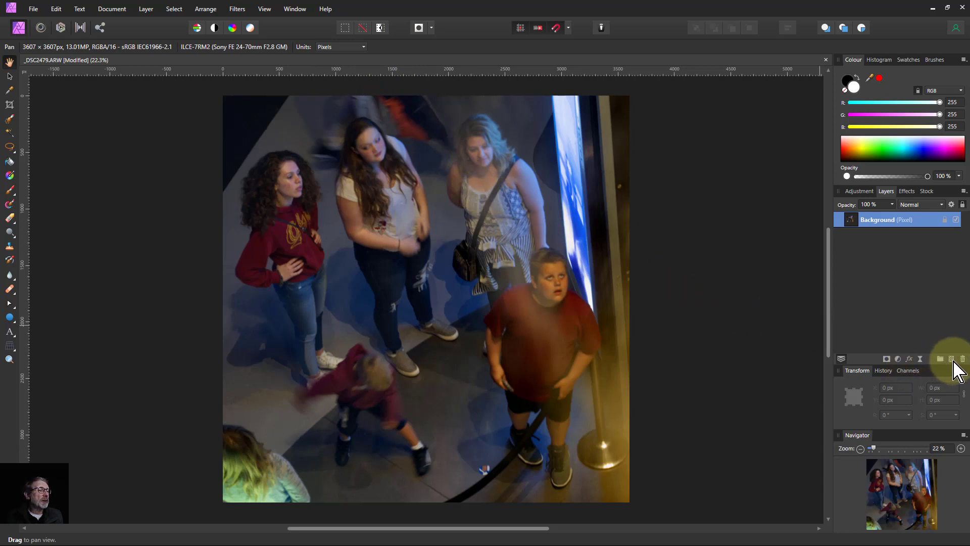
Add a blank pixel layer above the background and set the Clone Brush source to Current Layer & Below
click(952, 360)
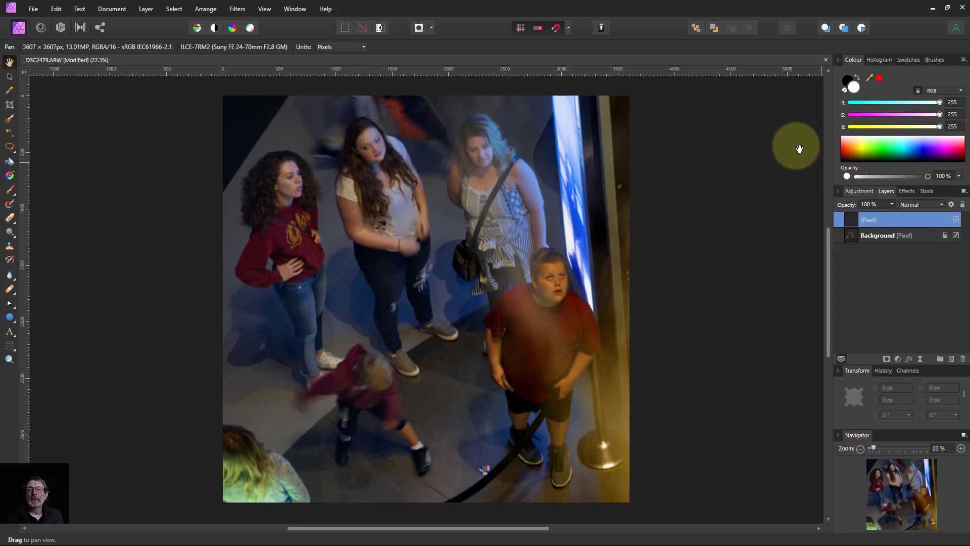
click(10, 246)
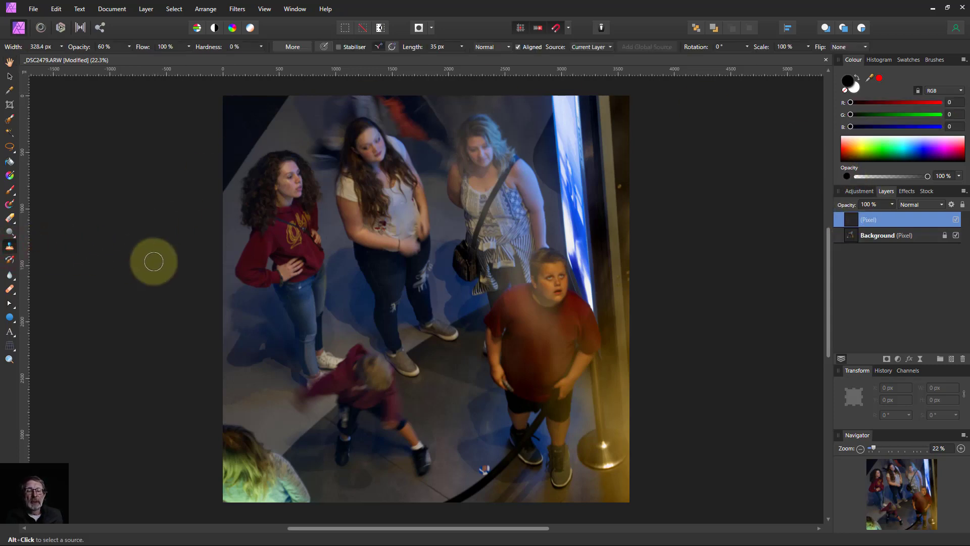
scroll(238, 465, up, 5)
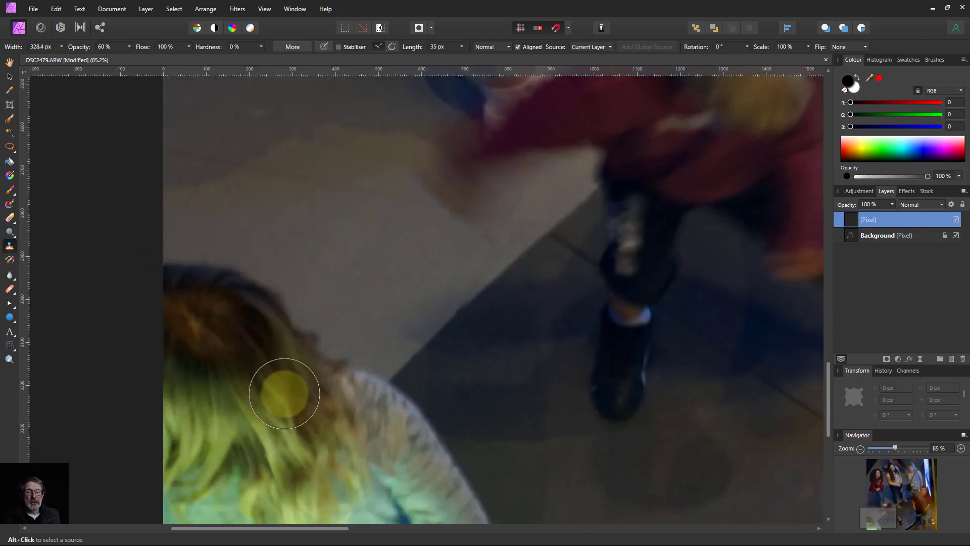
scroll(285, 393, down, 2)
scroll(285, 389, up, 1)
scroll(286, 389, down, 1)
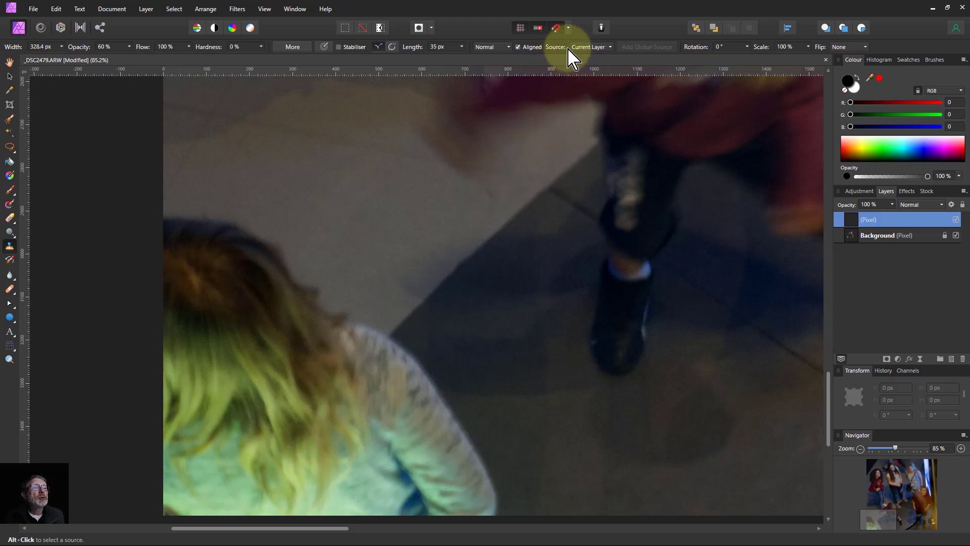
click(594, 47)
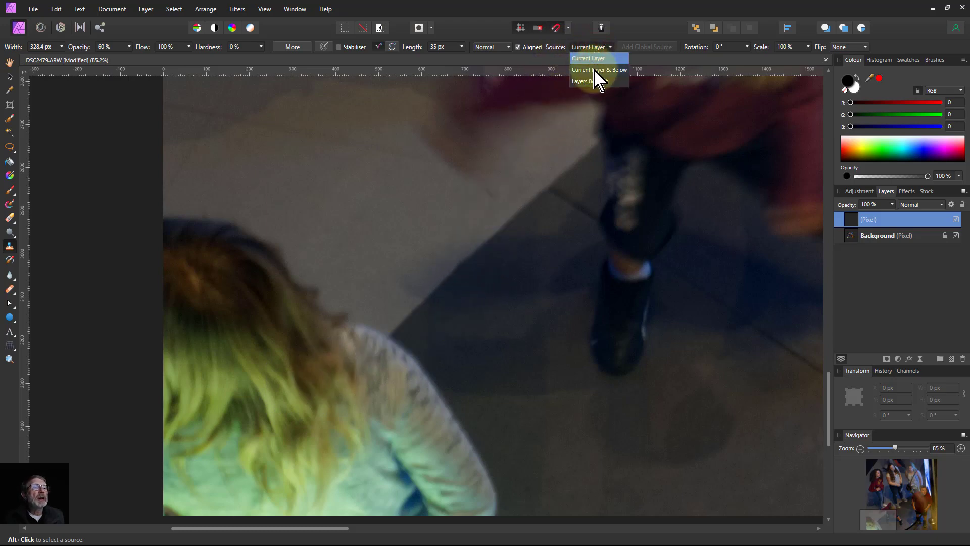
click(598, 71)
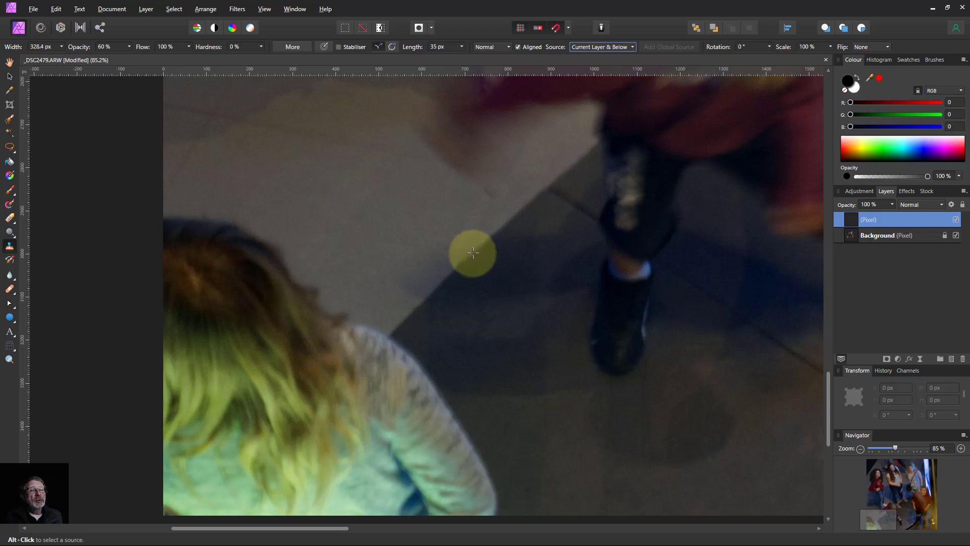
Clone the floor and its diagonal edge over the blonde figure in the photo's lower-left corner, raising brush opacity to 100%
alt+click(494, 232)
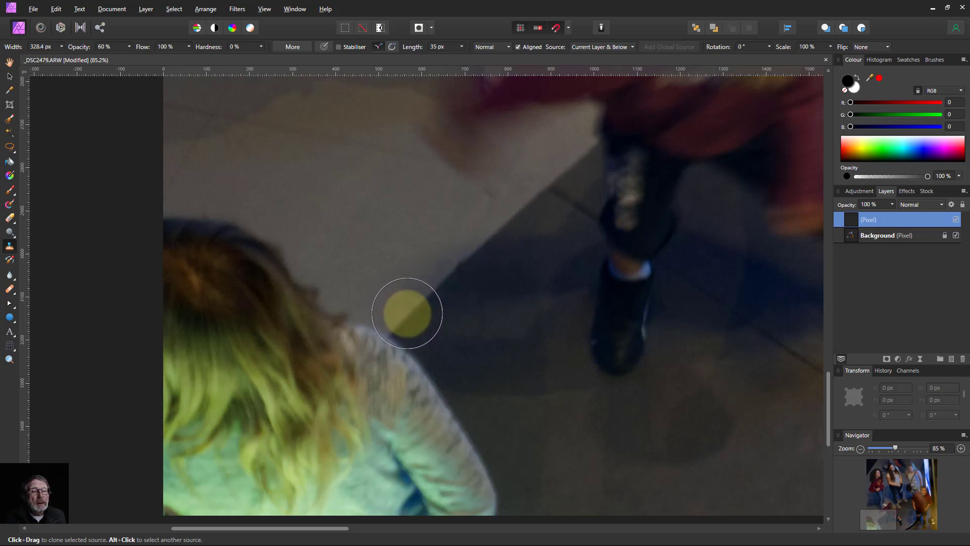
mouse_move(405, 315)
mouse_down()
mouse_move(366, 318)
mouse_move(287, 266)
mouse_move(175, 246)
mouse_up()
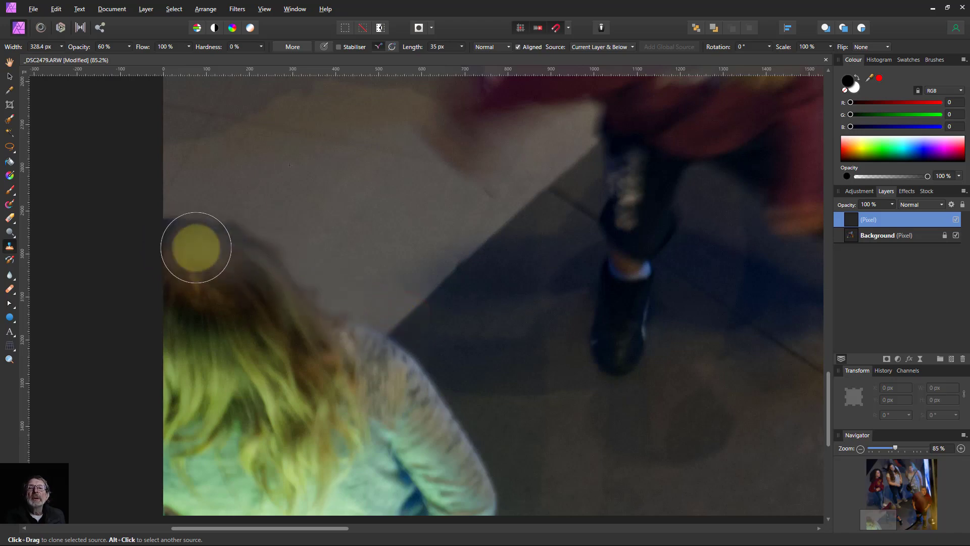
click(130, 47)
drag(131, 58, 211, 65)
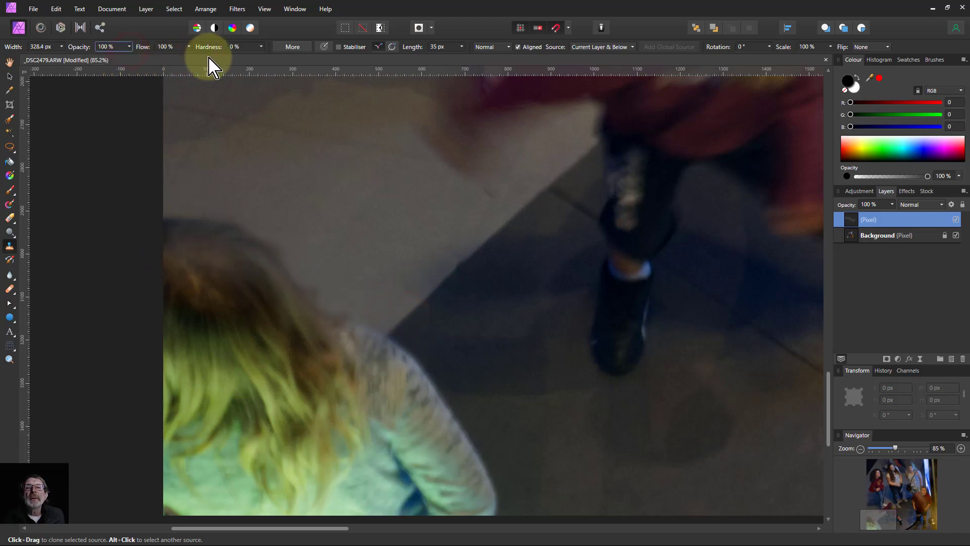
mouse_move(347, 318)
mouse_down()
mouse_move(298, 285)
mouse_move(122, 247)
mouse_move(229, 249)
mouse_move(229, 228)
mouse_move(209, 247)
mouse_move(210, 297)
mouse_move(276, 347)
mouse_move(313, 342)
mouse_move(371, 355)
mouse_move(444, 407)
mouse_move(421, 388)
mouse_move(338, 413)
mouse_move(314, 432)
mouse_move(273, 363)
mouse_move(259, 434)
mouse_move(275, 437)
mouse_move(238, 359)
mouse_move(276, 442)
mouse_move(334, 474)
mouse_move(340, 460)
mouse_move(322, 445)
mouse_move(445, 455)
mouse_move(482, 473)
mouse_move(438, 492)
mouse_move(458, 491)
mouse_move(444, 458)
mouse_move(437, 507)
mouse_move(477, 507)
mouse_move(332, 510)
mouse_move(404, 471)
mouse_move(291, 483)
mouse_move(255, 463)
mouse_move(352, 505)
mouse_move(212, 489)
mouse_move(210, 335)
mouse_move(172, 293)
mouse_move(164, 303)
mouse_move(198, 400)
mouse_up()
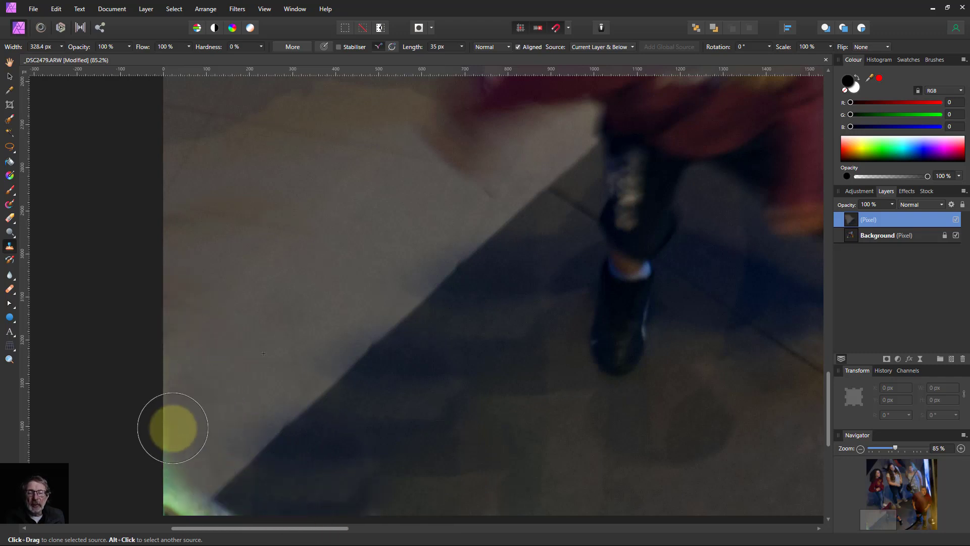
mouse_move(179, 491)
mouse_down()
mouse_move(234, 519)
mouse_move(201, 515)
mouse_move(179, 489)
mouse_move(226, 525)
mouse_move(191, 521)
mouse_move(432, 501)
mouse_move(555, 464)
mouse_move(551, 401)
mouse_move(531, 391)
mouse_move(441, 433)
mouse_move(473, 303)
mouse_move(502, 271)
mouse_move(333, 448)
mouse_up()
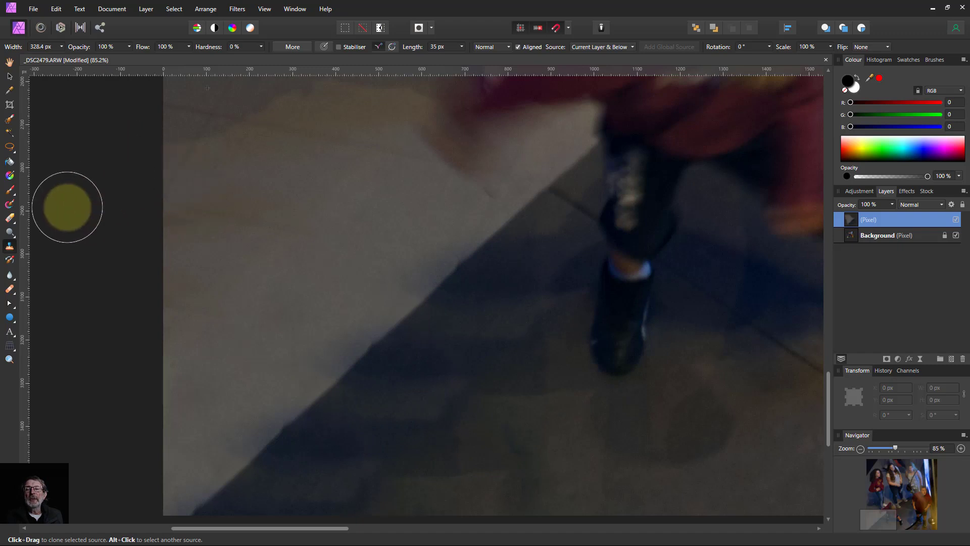
Blend the dark patches in the cloned floor using 53% opacity with Aligned off, reducing the brush width to 145.7 px
drag(129, 47, 107, 74)
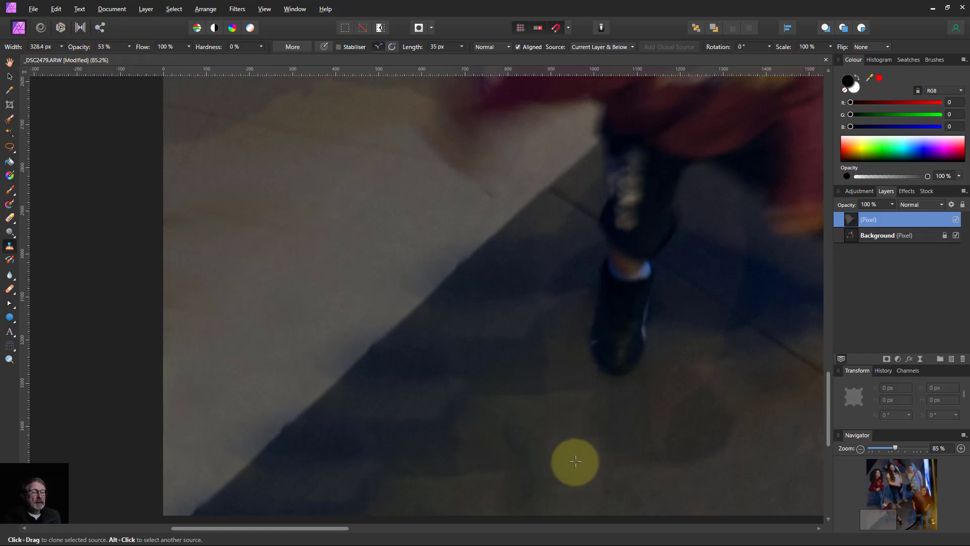
mouse_move(578, 463)
mouse_down()
mouse_move(499, 458)
mouse_move(552, 483)
mouse_move(507, 480)
mouse_move(501, 442)
mouse_move(524, 425)
mouse_move(488, 432)
mouse_move(446, 461)
mouse_move(454, 469)
mouse_move(461, 462)
mouse_move(406, 468)
mouse_move(422, 485)
mouse_move(409, 486)
mouse_move(479, 482)
mouse_move(436, 499)
mouse_move(507, 464)
mouse_move(560, 454)
mouse_up()
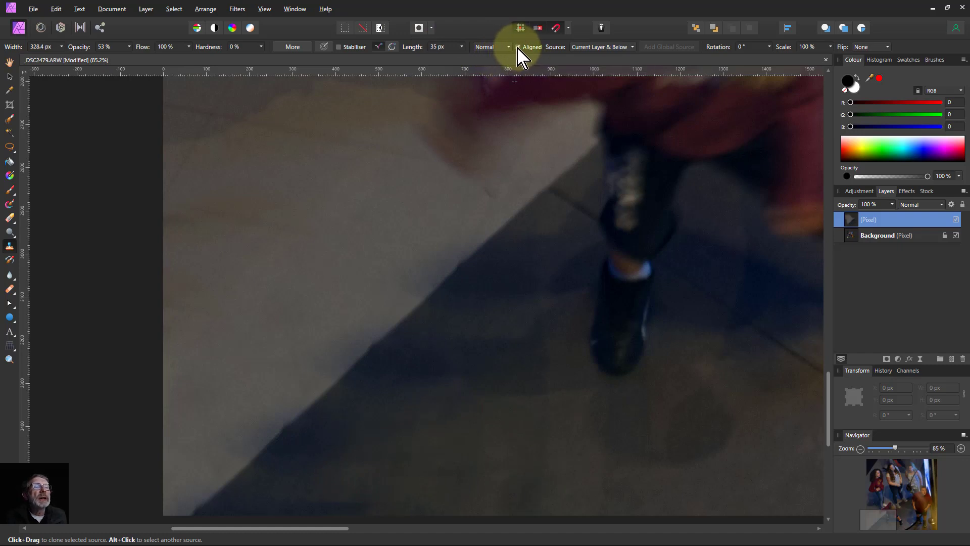
mouse_move(542, 455)
mouse_down()
mouse_move(363, 469)
mouse_move(570, 457)
mouse_move(548, 447)
mouse_move(535, 421)
mouse_move(533, 489)
mouse_move(526, 460)
mouse_move(485, 469)
mouse_move(448, 443)
mouse_move(330, 451)
mouse_move(345, 432)
mouse_move(287, 479)
mouse_move(341, 496)
mouse_move(399, 487)
mouse_move(335, 498)
mouse_move(402, 499)
mouse_move(387, 498)
mouse_move(438, 486)
mouse_move(453, 443)
mouse_move(515, 443)
mouse_move(493, 384)
mouse_move(516, 379)
mouse_move(469, 357)
mouse_move(405, 363)
mouse_move(383, 396)
mouse_move(436, 418)
mouse_move(473, 418)
mouse_move(516, 356)
mouse_move(462, 374)
mouse_move(496, 338)
mouse_move(514, 351)
mouse_move(541, 399)
mouse_move(496, 337)
mouse_move(533, 396)
mouse_move(426, 411)
mouse_move(407, 462)
mouse_move(391, 458)
mouse_move(392, 388)
mouse_move(396, 399)
mouse_move(279, 511)
mouse_move(378, 456)
mouse_move(347, 223)
mouse_move(285, 259)
mouse_move(406, 260)
mouse_move(403, 273)
mouse_move(442, 233)
mouse_move(340, 308)
mouse_move(310, 351)
mouse_move(167, 480)
mouse_move(325, 271)
mouse_move(249, 303)
mouse_move(314, 331)
mouse_move(429, 425)
mouse_move(372, 423)
mouse_move(361, 405)
mouse_move(321, 416)
mouse_move(290, 454)
mouse_move(414, 454)
mouse_move(383, 396)
mouse_move(483, 392)
mouse_up()
alt+click(568, 456)
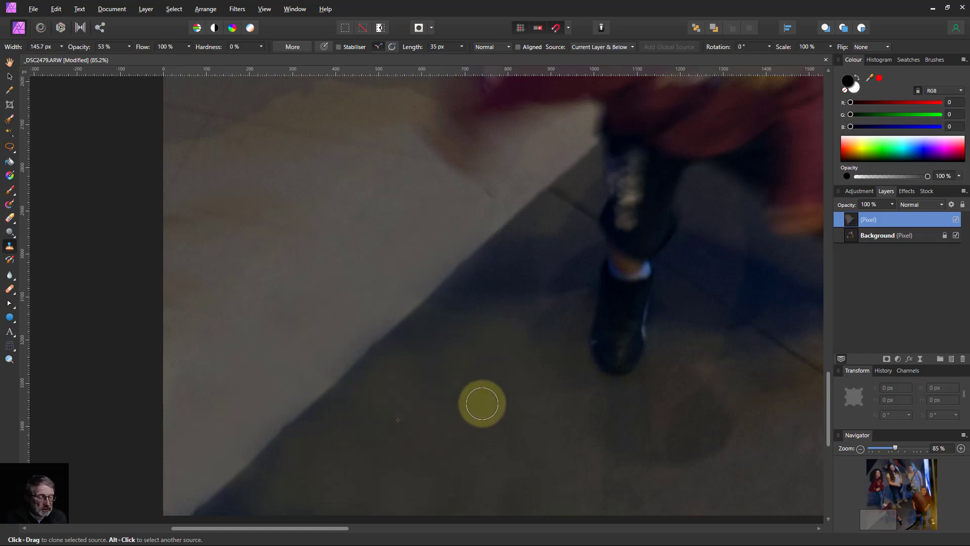
key(ctrl+0)
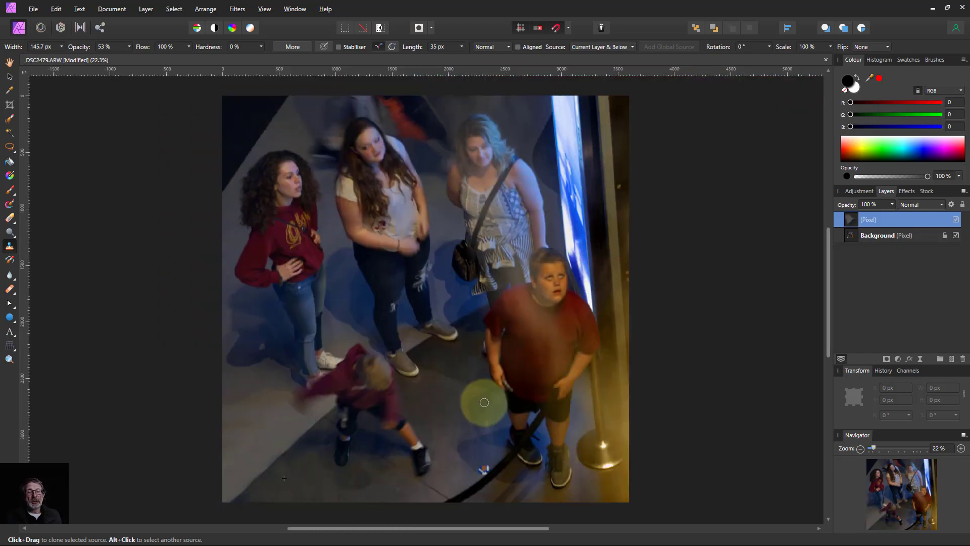
Clone light floor over the blurred figures behind the brunette along the photo's upper edge, using 100% opacity and a 337.1 px brush
mouse_move(484, 402)
mouse_down()
mouse_move(381, 406)
mouse_move(377, 282)
mouse_move(345, 210)
mouse_move(362, 167)
mouse_move(389, 155)
mouse_move(359, 101)
mouse_up()
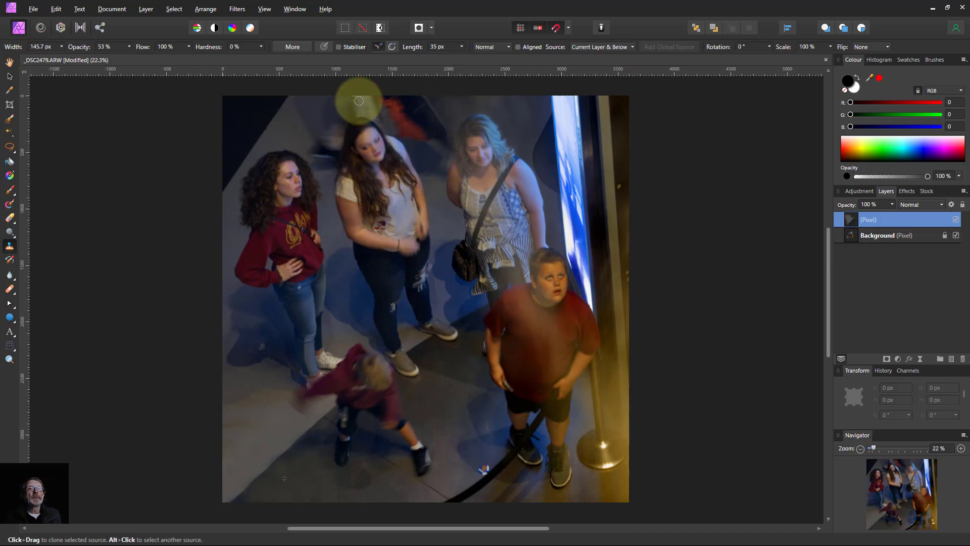
scroll(359, 101, up, 6)
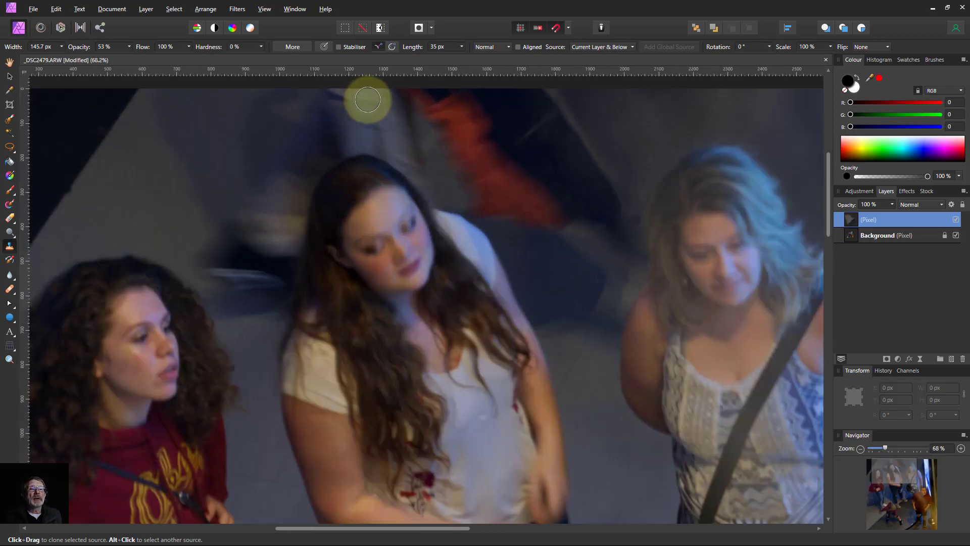
scroll(477, 122, up, 1)
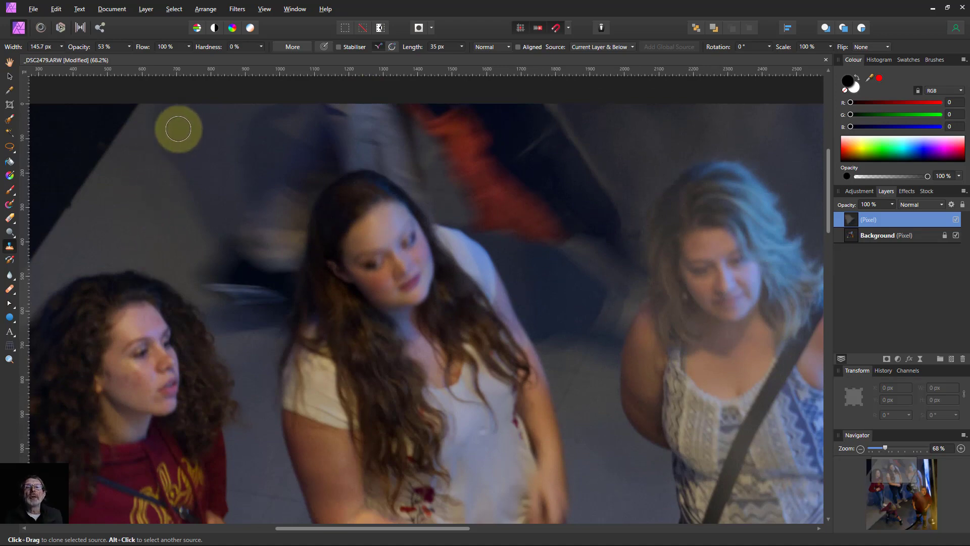
click(130, 46)
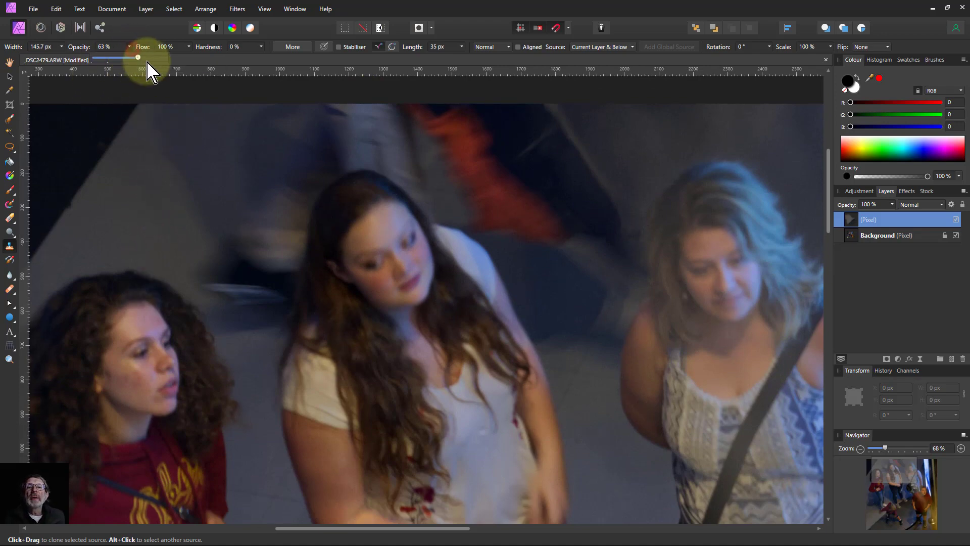
drag(147, 65, 223, 65)
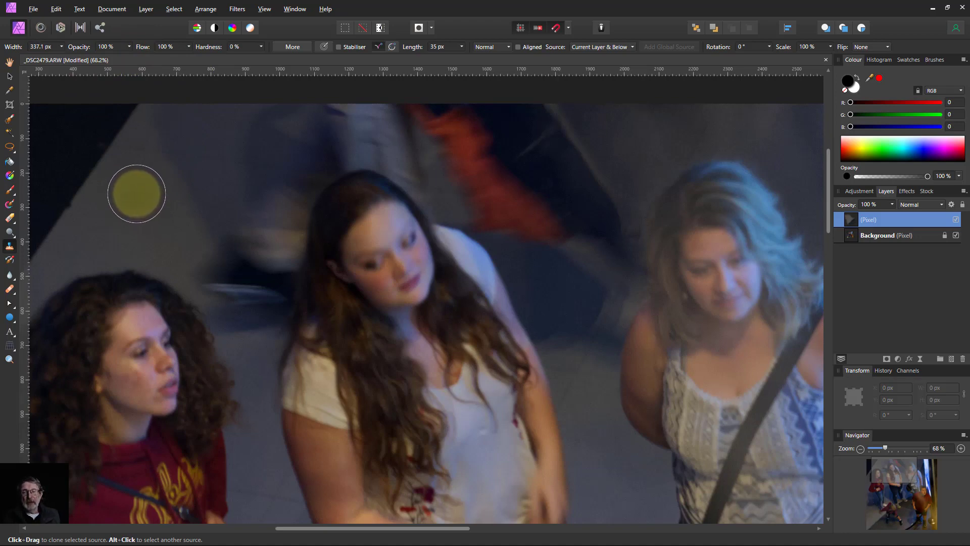
alt+click(134, 194)
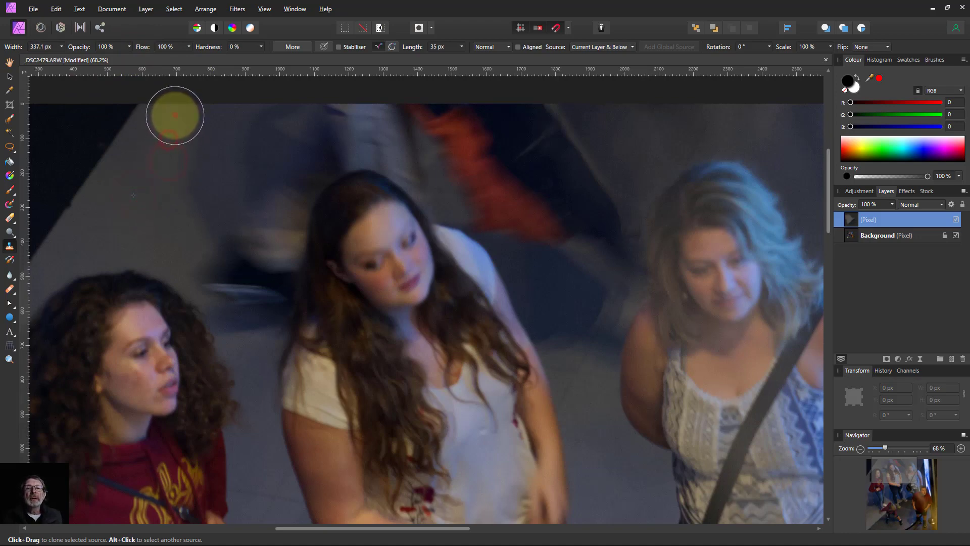
mouse_move(175, 115)
mouse_down()
mouse_move(213, 194)
mouse_move(187, 166)
mouse_move(185, 141)
mouse_move(206, 152)
mouse_move(226, 139)
mouse_move(191, 196)
mouse_move(211, 215)
mouse_move(211, 201)
mouse_move(221, 235)
mouse_move(230, 221)
mouse_move(234, 246)
mouse_move(212, 255)
mouse_move(229, 282)
mouse_move(214, 271)
mouse_move(257, 282)
mouse_move(239, 319)
mouse_move(230, 297)
mouse_move(251, 312)
mouse_move(251, 293)
mouse_move(262, 311)
mouse_move(276, 234)
mouse_move(277, 244)
mouse_move(271, 191)
mouse_move(281, 168)
mouse_move(250, 172)
mouse_move(258, 133)
mouse_move(281, 127)
mouse_move(268, 122)
mouse_move(303, 125)
mouse_move(287, 133)
mouse_move(271, 170)
mouse_move(276, 189)
mouse_move(302, 168)
mouse_move(283, 196)
mouse_move(302, 129)
mouse_move(330, 136)
mouse_move(301, 134)
mouse_move(373, 118)
mouse_move(344, 123)
mouse_move(381, 124)
mouse_move(331, 137)
mouse_move(381, 124)
mouse_move(353, 122)
mouse_move(313, 150)
mouse_move(342, 135)
mouse_move(365, 133)
mouse_move(329, 145)
mouse_move(411, 143)
mouse_move(403, 145)
mouse_move(439, 182)
mouse_move(433, 134)
mouse_move(475, 113)
mouse_move(528, 112)
mouse_move(575, 130)
mouse_move(538, 151)
mouse_move(476, 145)
mouse_move(478, 156)
mouse_move(457, 144)
mouse_move(507, 199)
mouse_move(498, 200)
mouse_move(505, 214)
mouse_move(568, 191)
mouse_up()
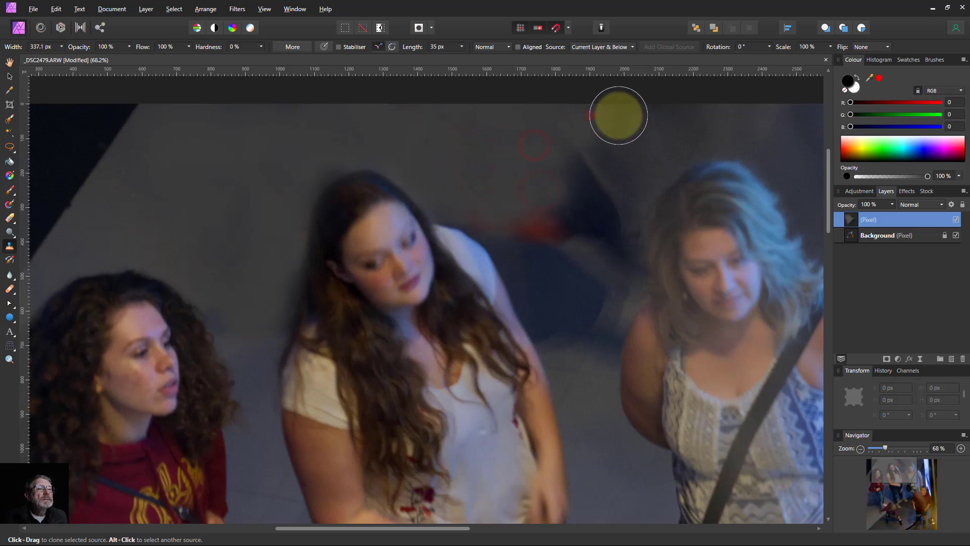
Clone clean floor over the remaining dark and red patches between the two women, undoing the stray dab on the brunette
alt+click(606, 115)
mouse_move(616, 155)
mouse_down()
mouse_move(597, 199)
mouse_move(577, 187)
mouse_move(597, 213)
mouse_move(600, 254)
mouse_move(610, 209)
mouse_move(621, 279)
mouse_move(605, 300)
mouse_move(602, 292)
mouse_move(614, 295)
mouse_move(583, 347)
mouse_move(589, 362)
mouse_move(563, 326)
mouse_move(543, 247)
mouse_move(564, 228)
mouse_move(572, 285)
mouse_move(519, 222)
mouse_move(558, 298)
mouse_up()
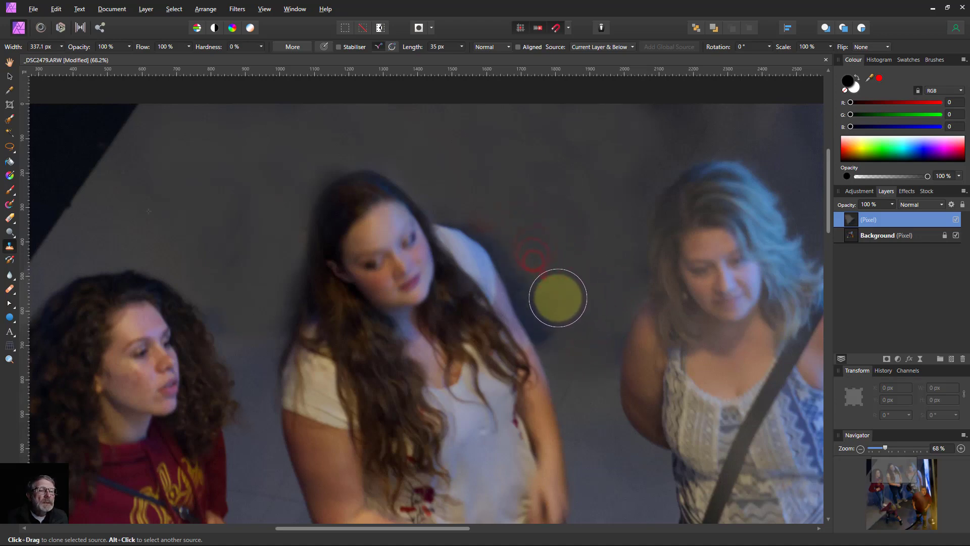
mouse_move(552, 333)
mouse_down()
mouse_move(528, 252)
mouse_move(534, 258)
mouse_move(526, 230)
mouse_move(551, 265)
mouse_move(537, 224)
mouse_move(533, 252)
mouse_move(522, 244)
mouse_move(540, 286)
mouse_up()
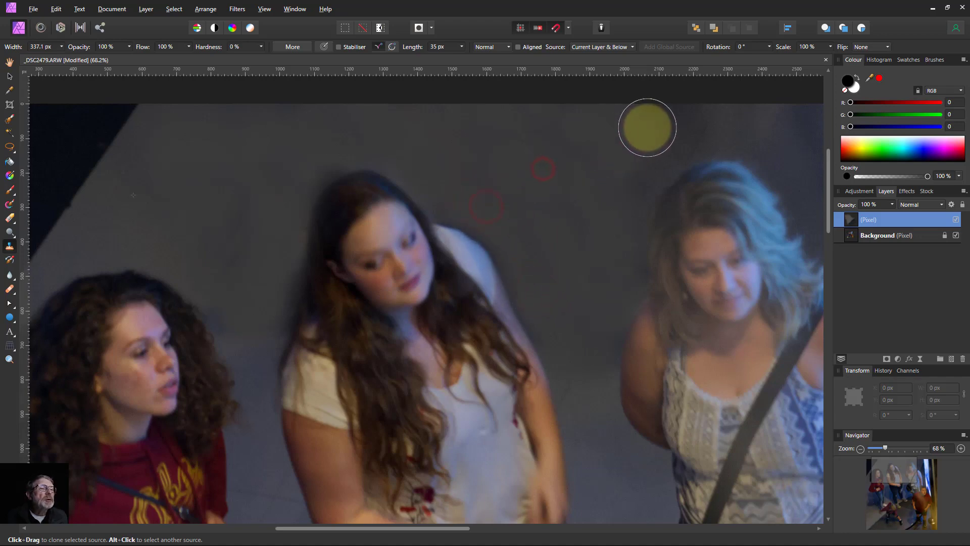
alt+click(680, 119)
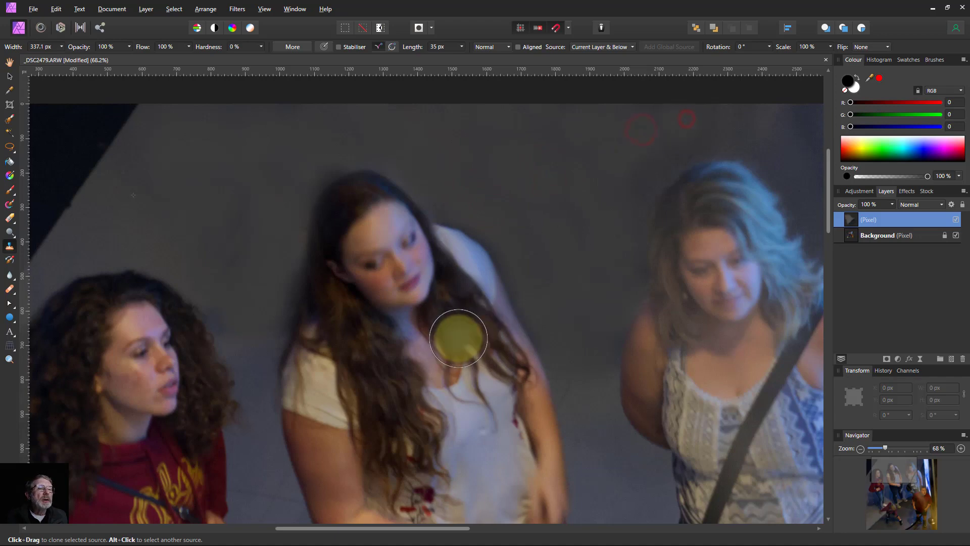
click(369, 331)
key(ctrl+z)
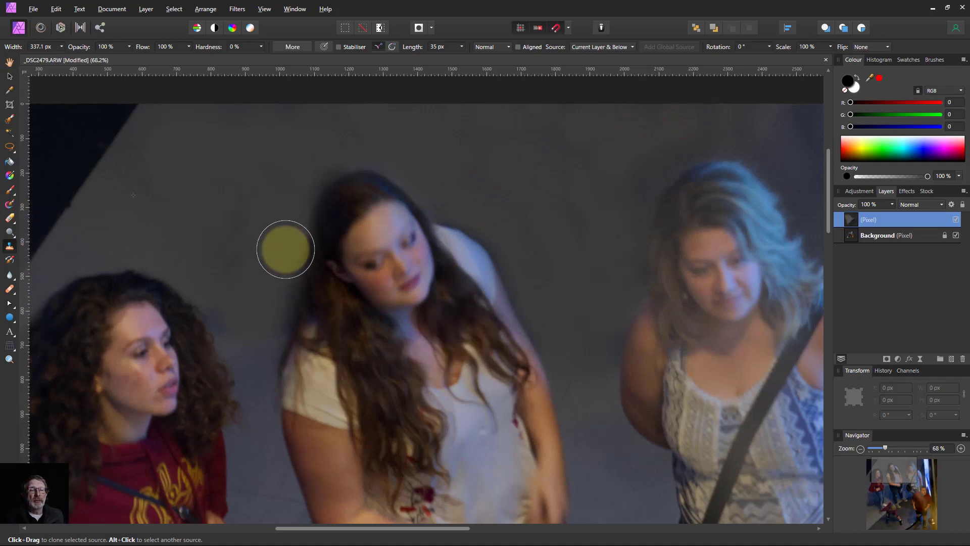
key(ctrl+0)
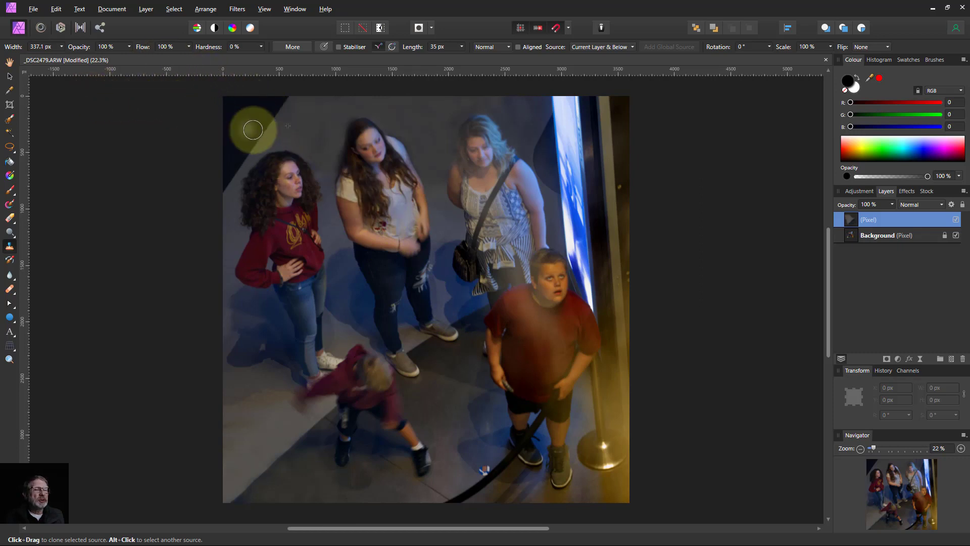
Merge the visible layers into a new pixel layer and name it Main pic
right_click(853, 229)
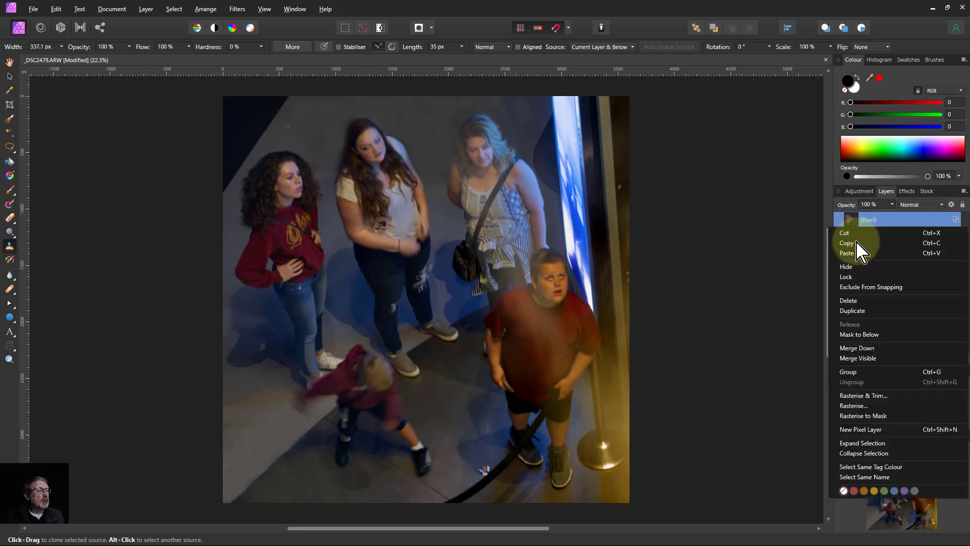
click(863, 359)
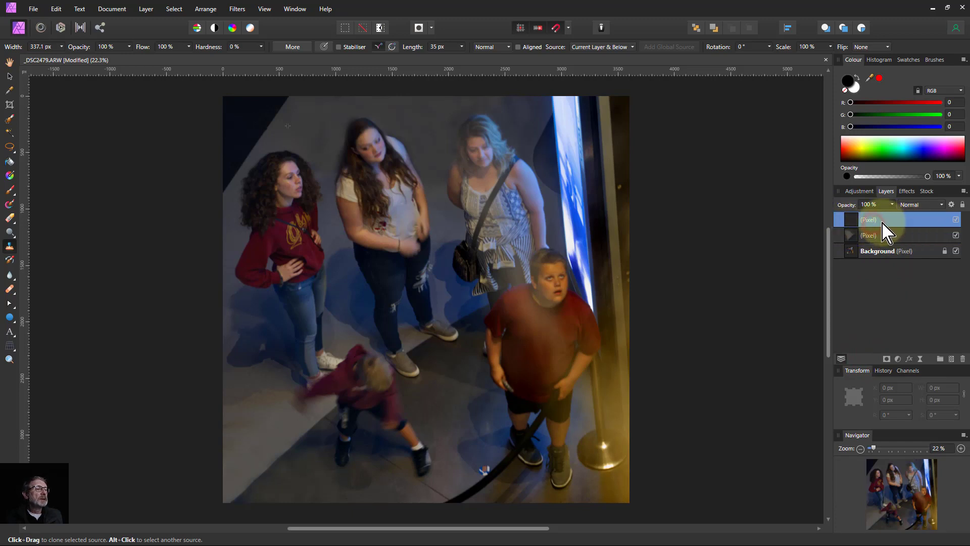
double_click(871, 222)
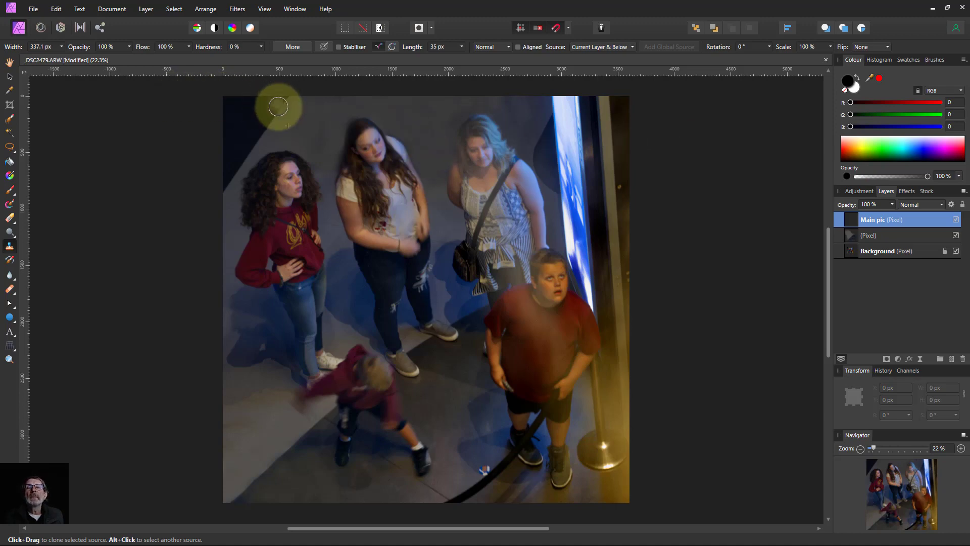
Start tone mapping the Main pic layer with tone compression at 88% and local contrast at 70%
click(80, 28)
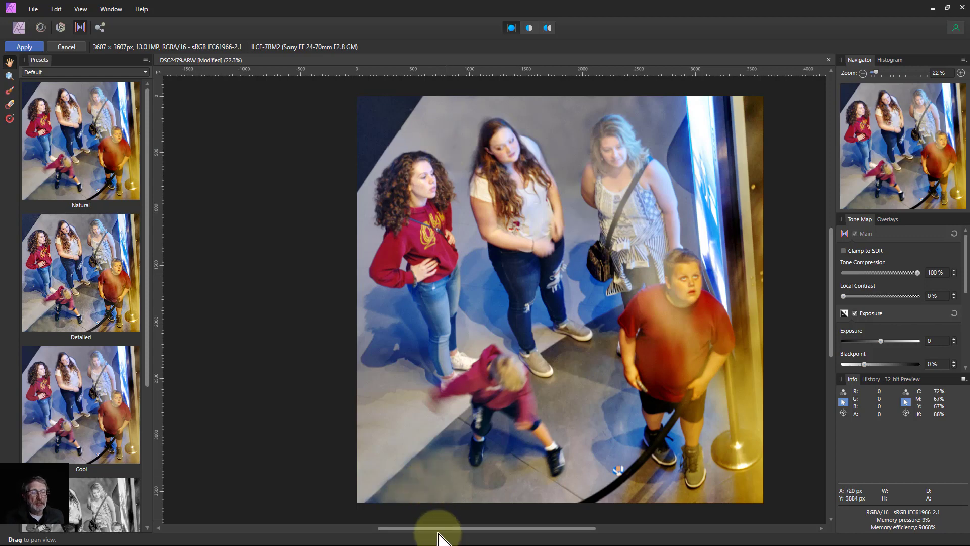
drag(436, 528, 448, 529)
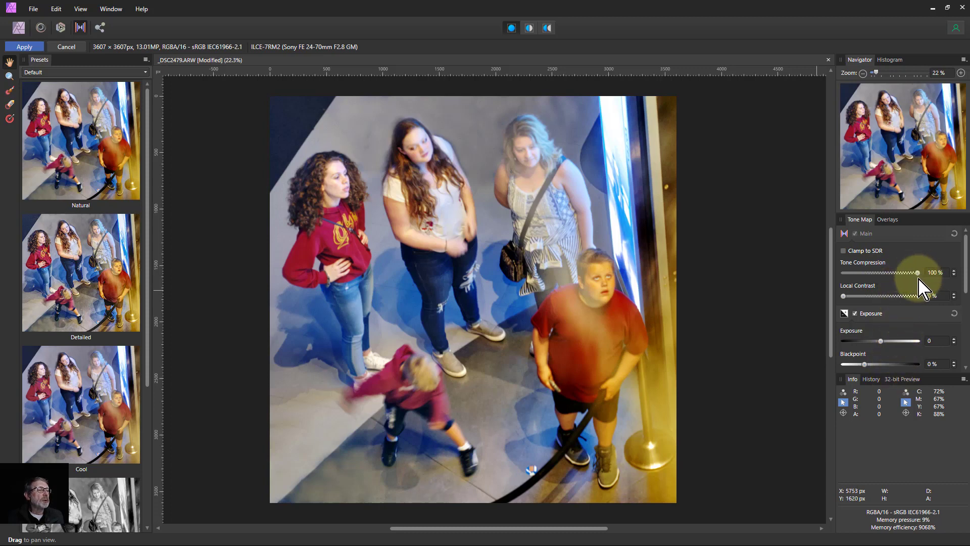
mouse_move(917, 274)
mouse_down()
mouse_move(823, 275)
mouse_move(903, 278)
mouse_up()
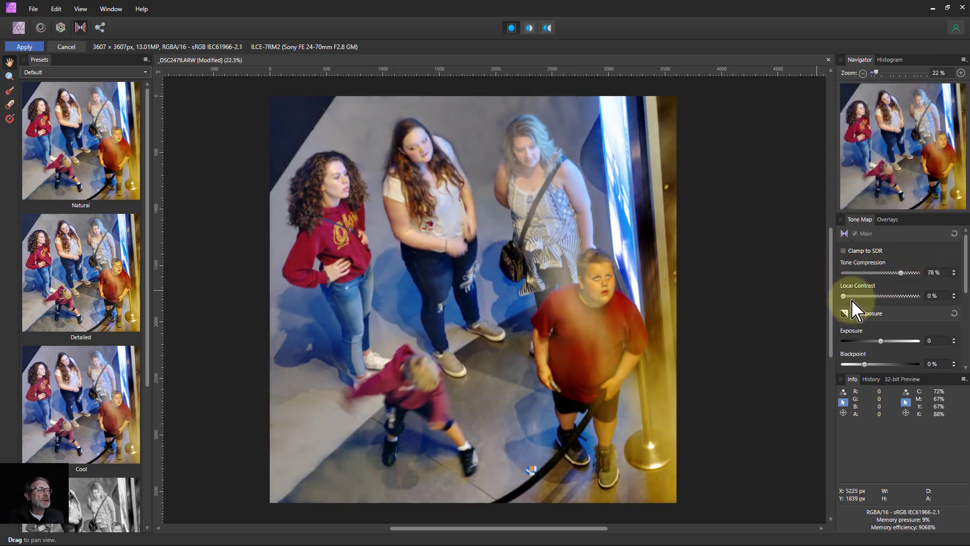
drag(844, 298, 899, 309)
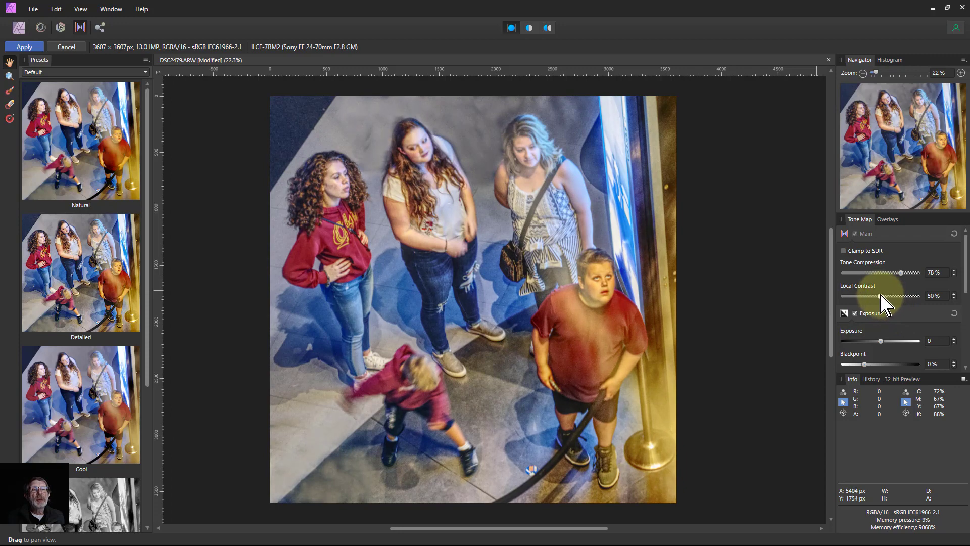
mouse_move(901, 273)
mouse_down()
mouse_move(920, 273)
mouse_move(900, 273)
mouse_up()
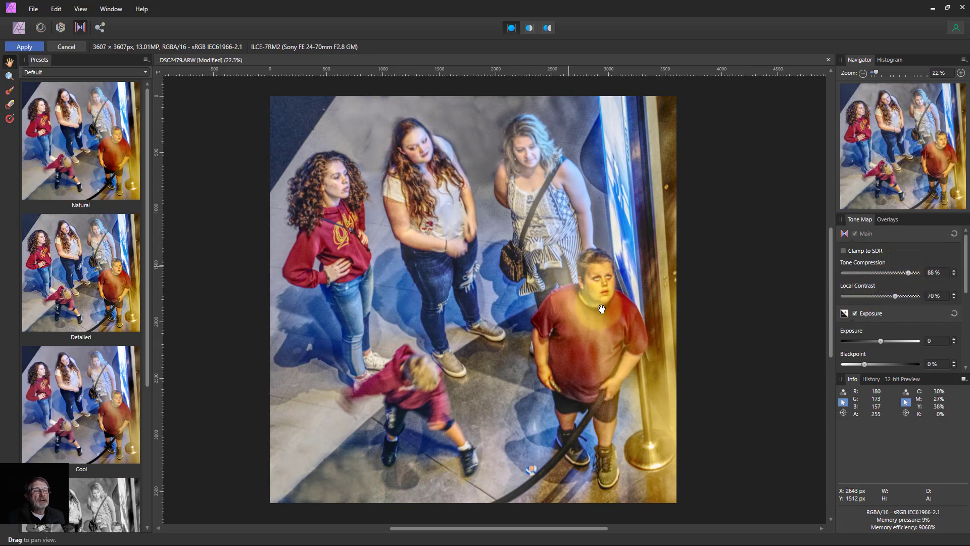
Set the tone map's vibrance to 50% and saturation to -55%
scroll(920, 298, down, 5)
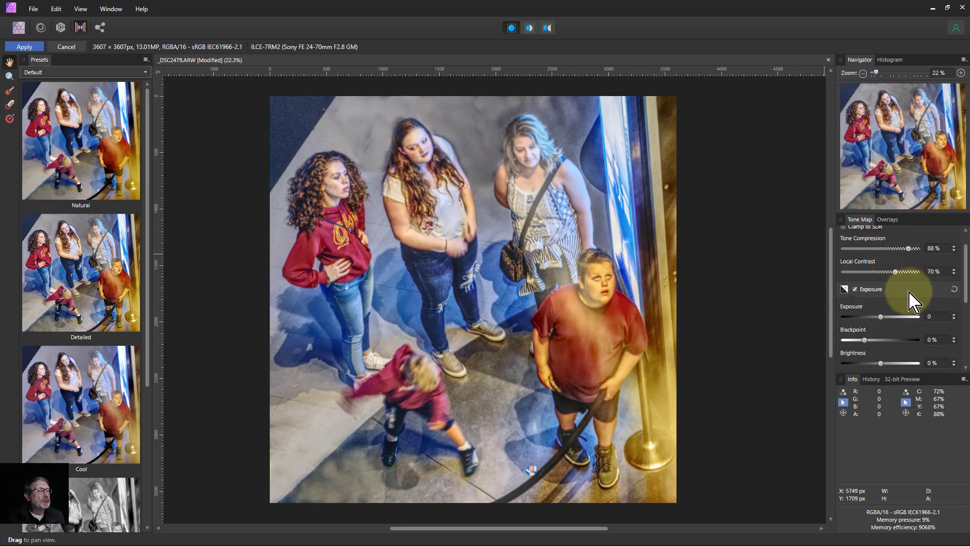
scroll(910, 305, down, 1)
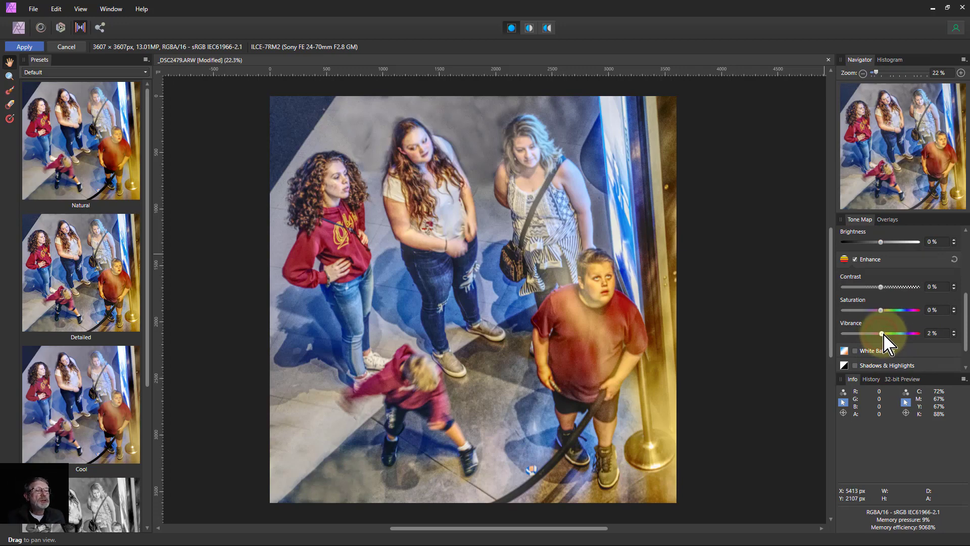
drag(884, 336, 965, 329)
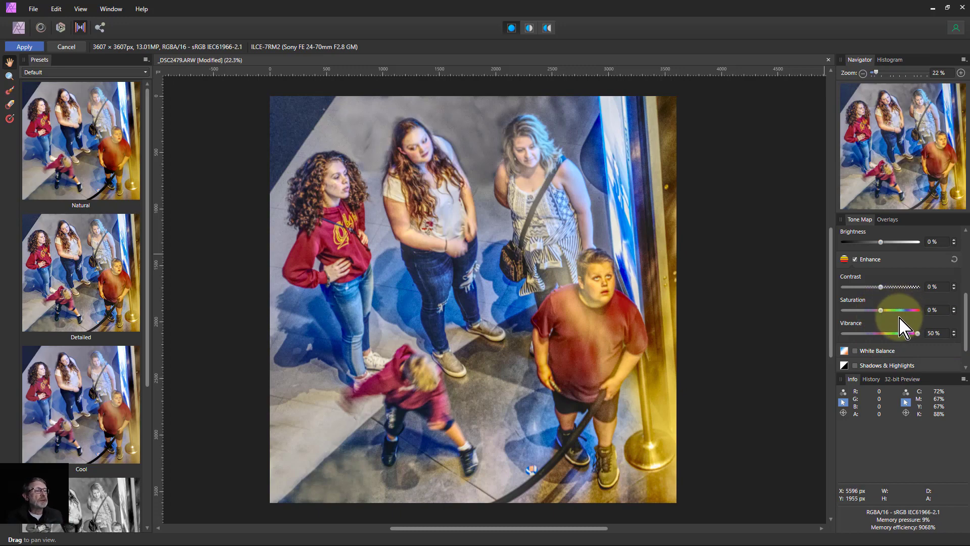
drag(881, 317, 859, 311)
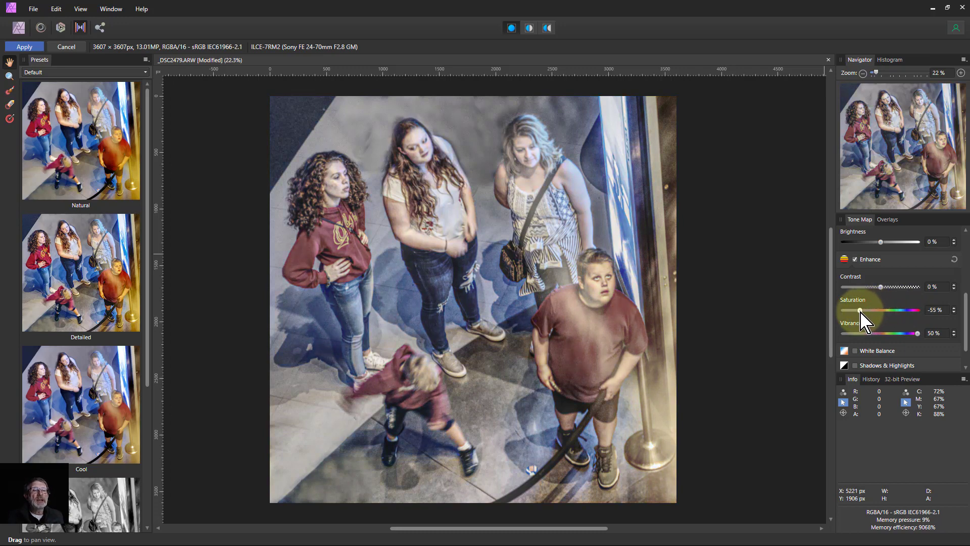
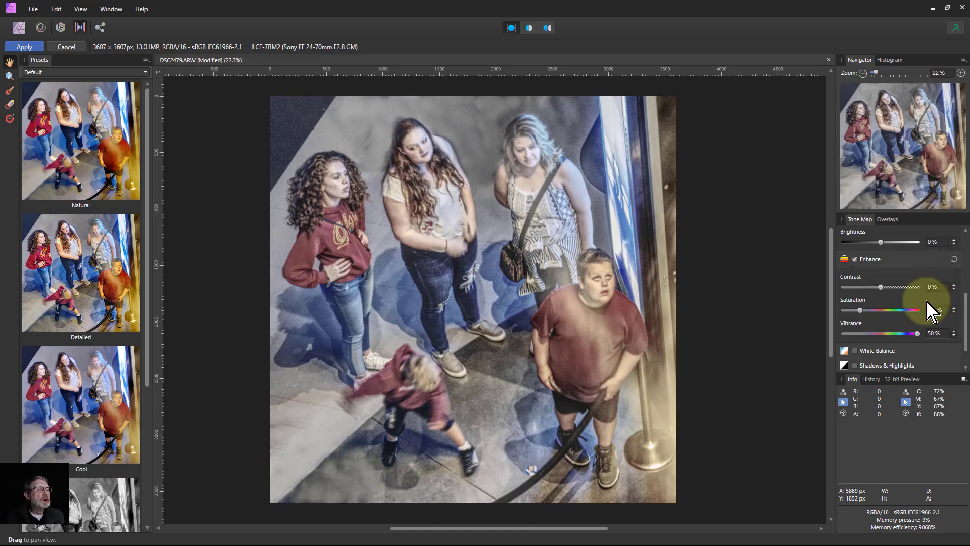
Try a 3% blackpoint in the tone map and reset it to 0%
scroll(929, 310, up, 4)
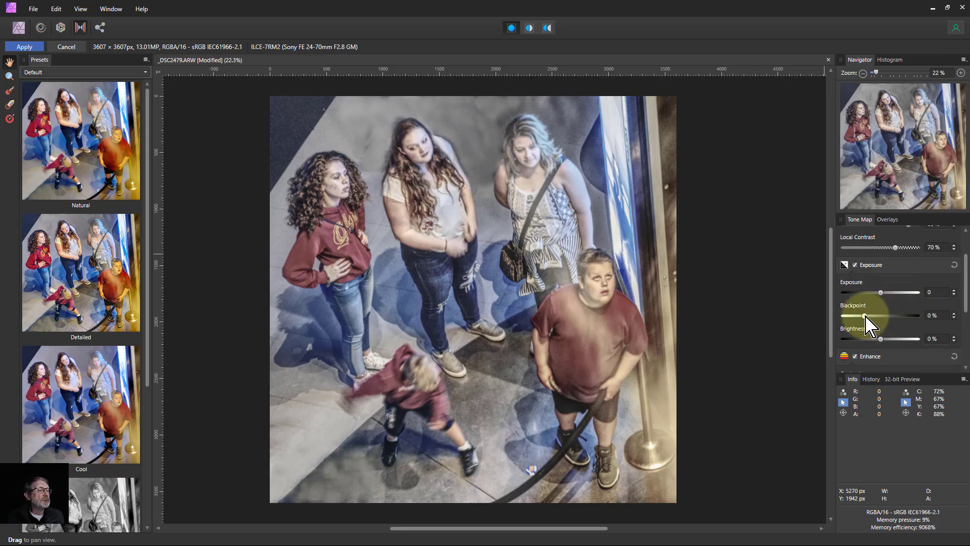
mouse_move(864, 316)
mouse_down()
mouse_move(879, 316)
mouse_move(869, 318)
mouse_up()
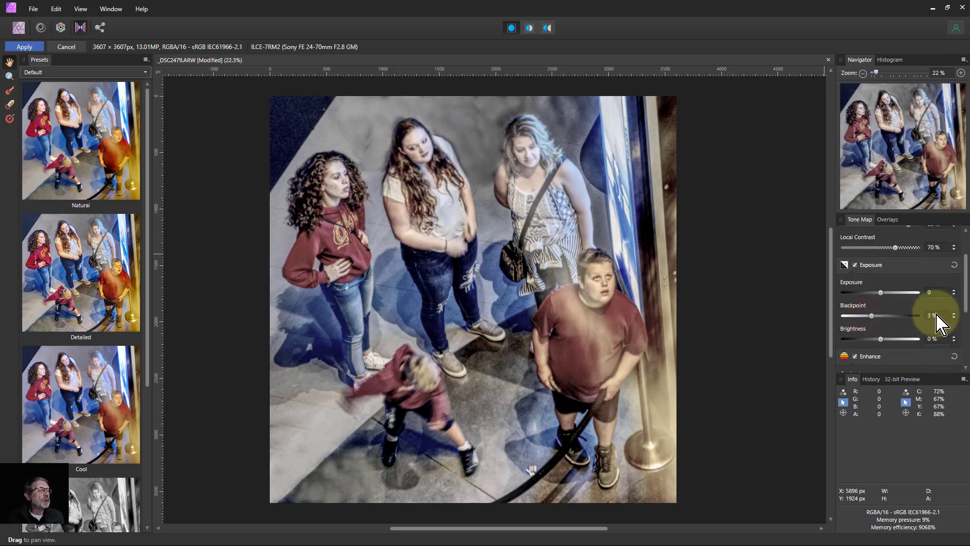
scroll(938, 314, down, 1)
scroll(938, 318, down, 1)
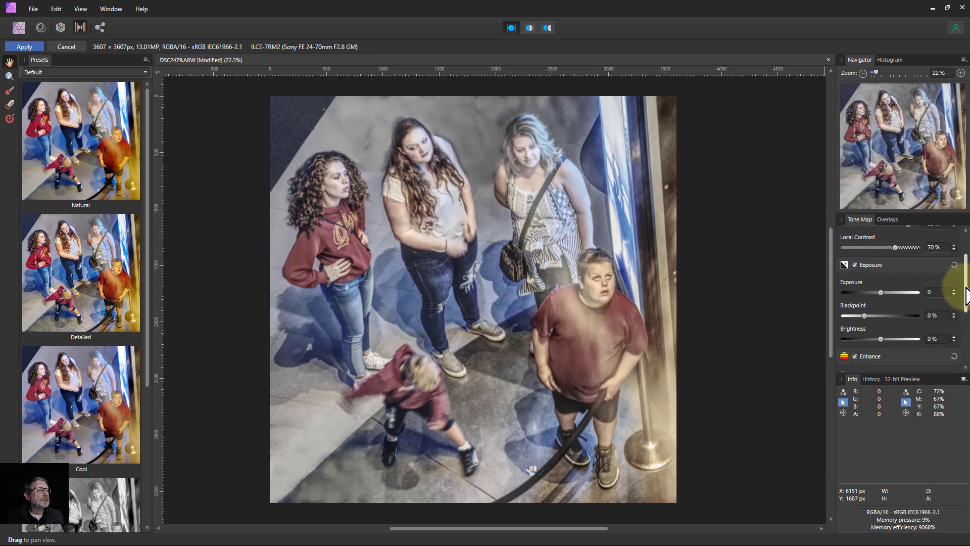
Set tone compression to 43% and local contrast to 76%, apply the tone mapping, and centre the photo in the view
drag(966, 296, 965, 273)
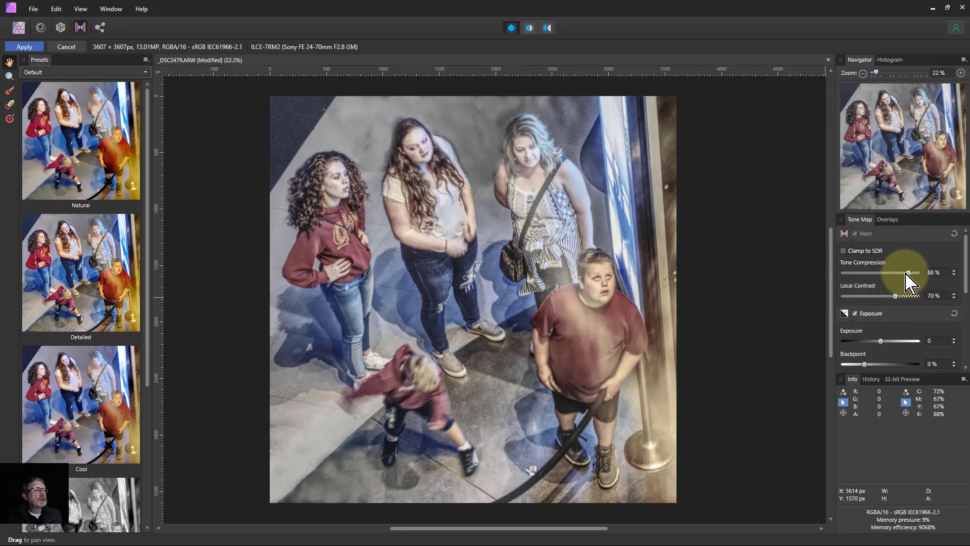
drag(905, 273, 872, 273)
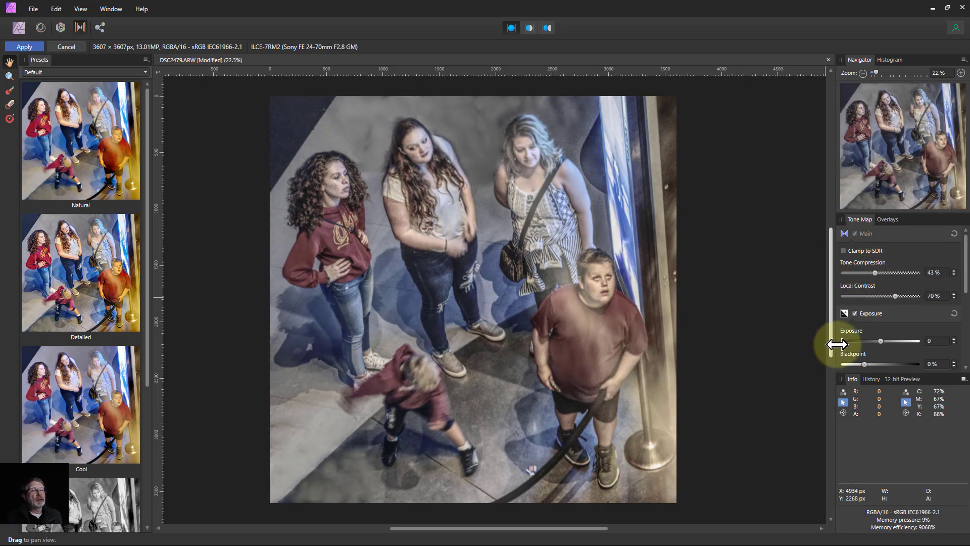
drag(892, 296, 897, 298)
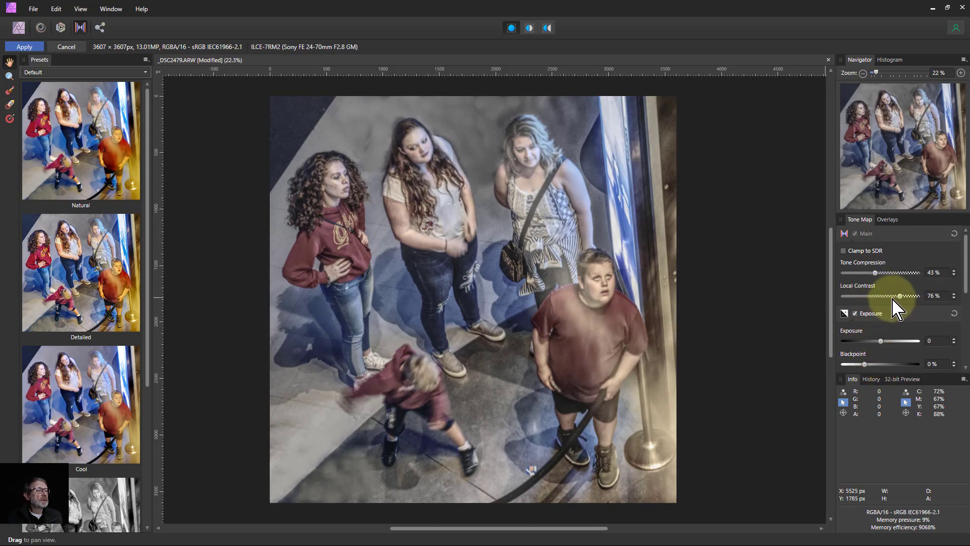
click(24, 46)
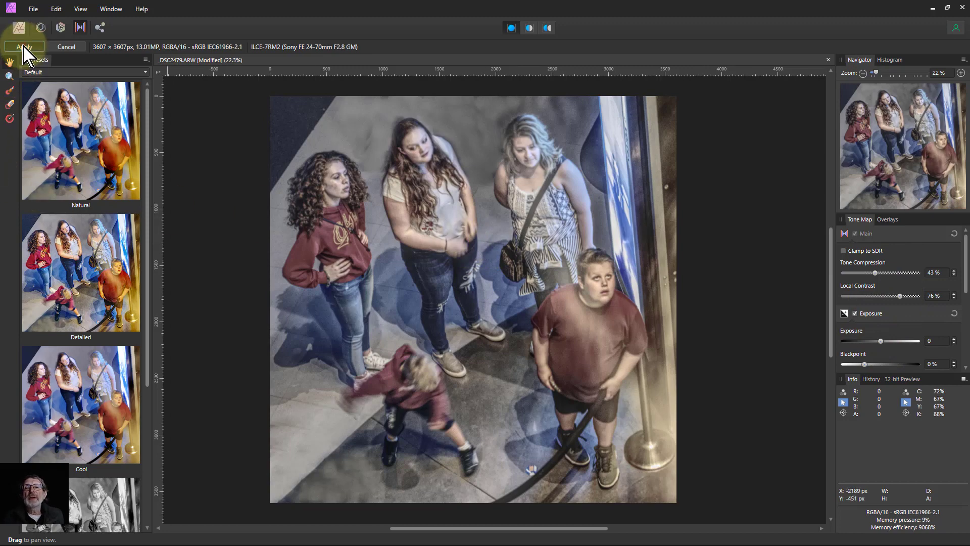
key(x)
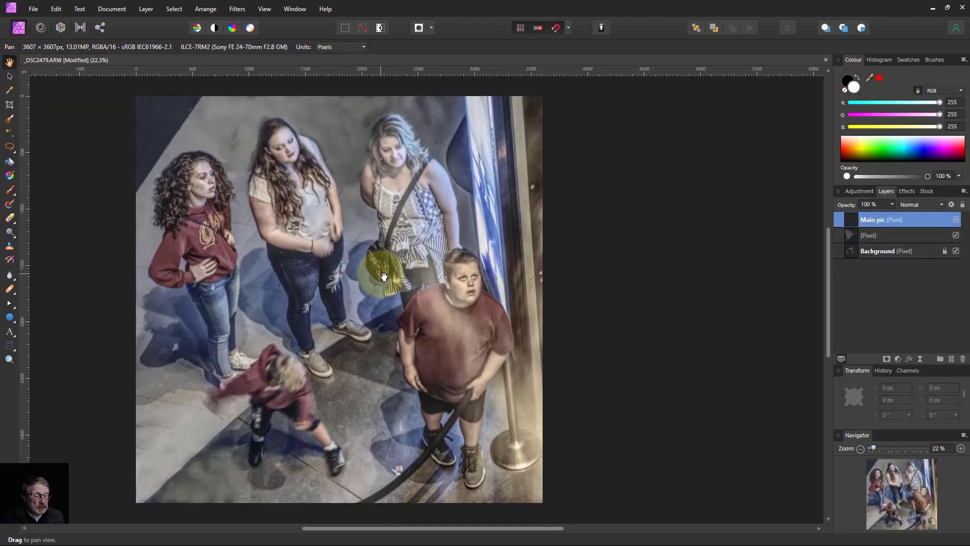
drag(384, 276, 384, 277)
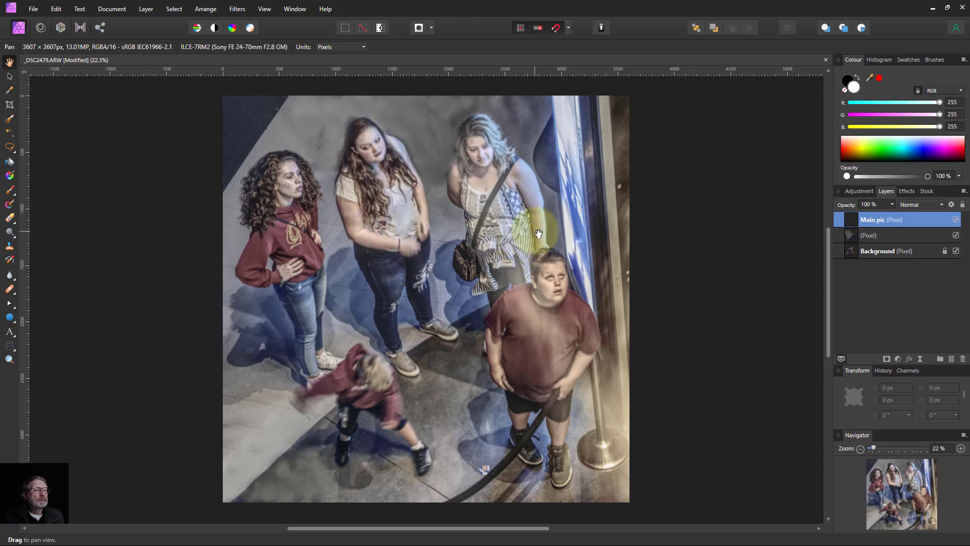
Draw a rectangle covering the whole 3607 × 3607 px photo and fill it with black
click(10, 316)
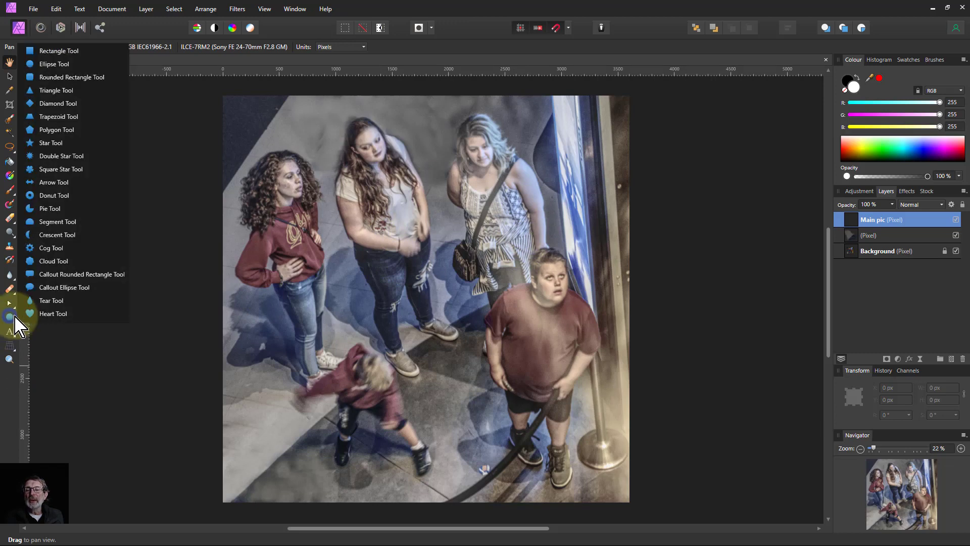
click(57, 51)
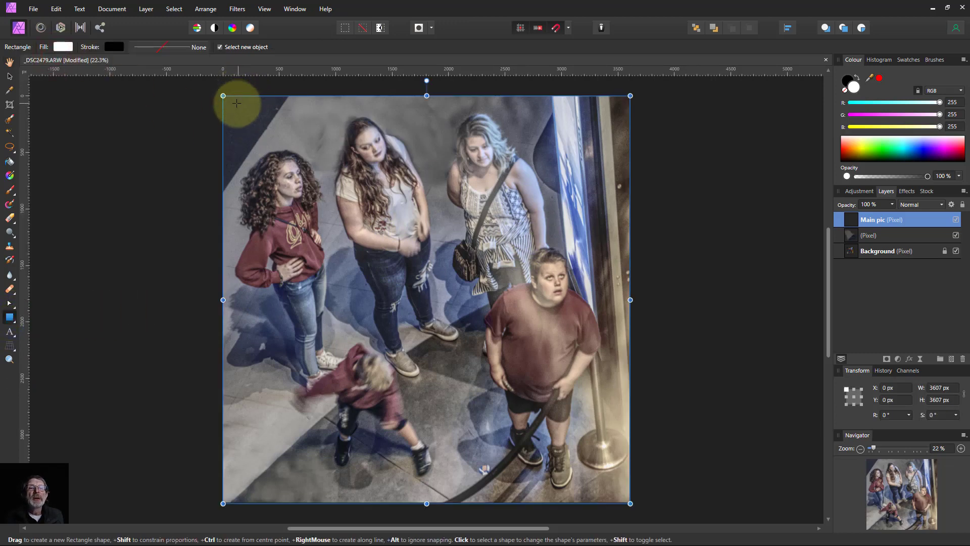
drag(241, 112, 630, 502)
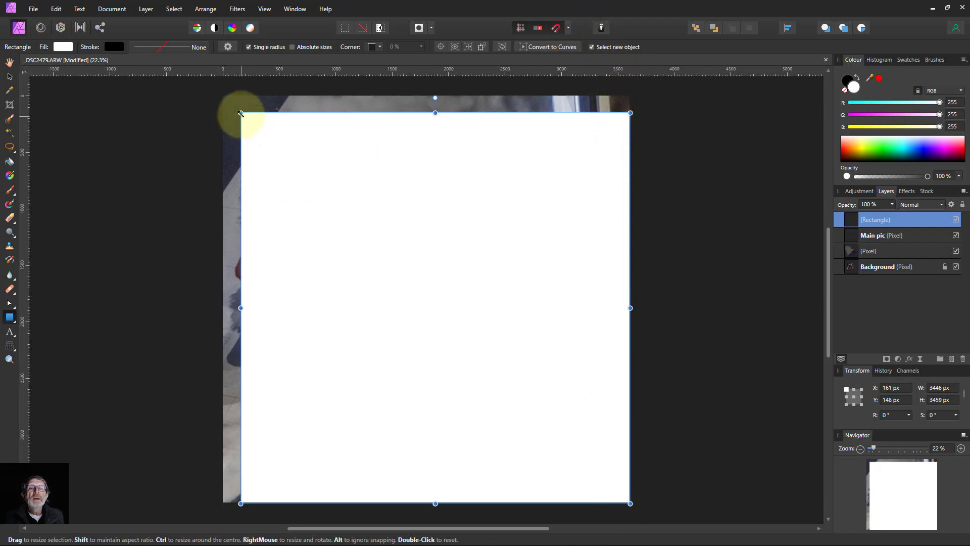
drag(239, 111, 223, 96)
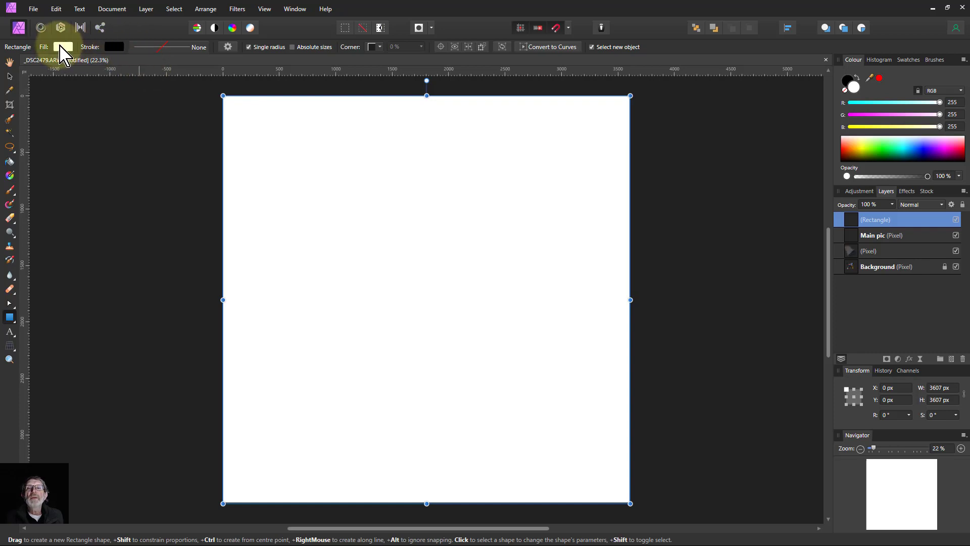
click(62, 46)
drag(78, 156, 130, 212)
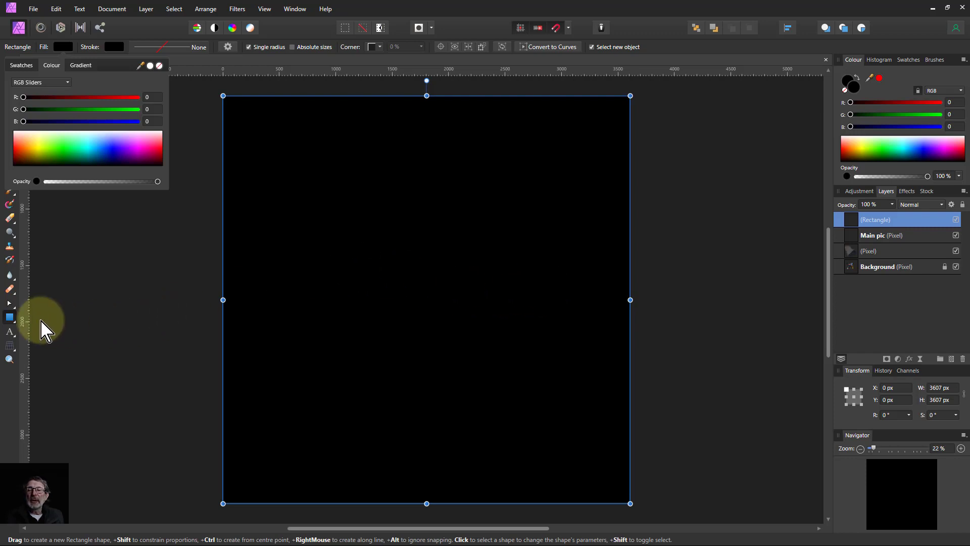
Draw an ellipse about 2506 × 1714 px over the middle of the black rectangle and fill it with white
click(10, 318)
drag(15, 328, 59, 68)
drag(294, 191, 573, 383)
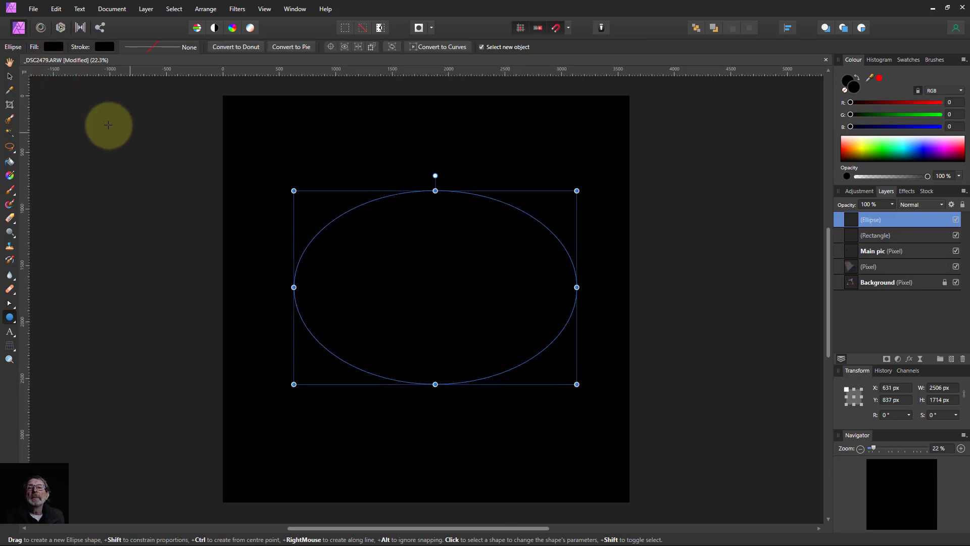
click(53, 47)
drag(66, 141, 71, 120)
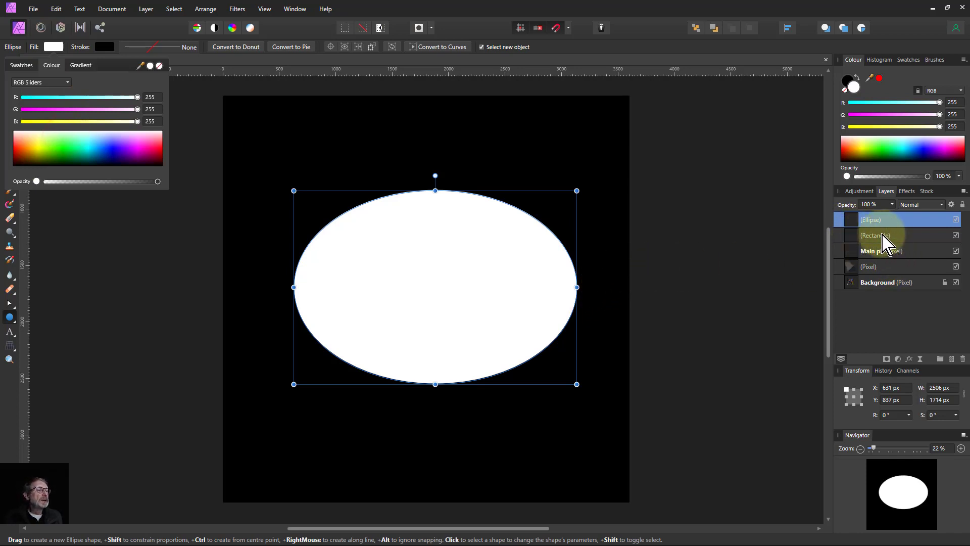
Group the ellipse and rectangle as Vignette and set the group's blend mode to Multiply
click(869, 237)
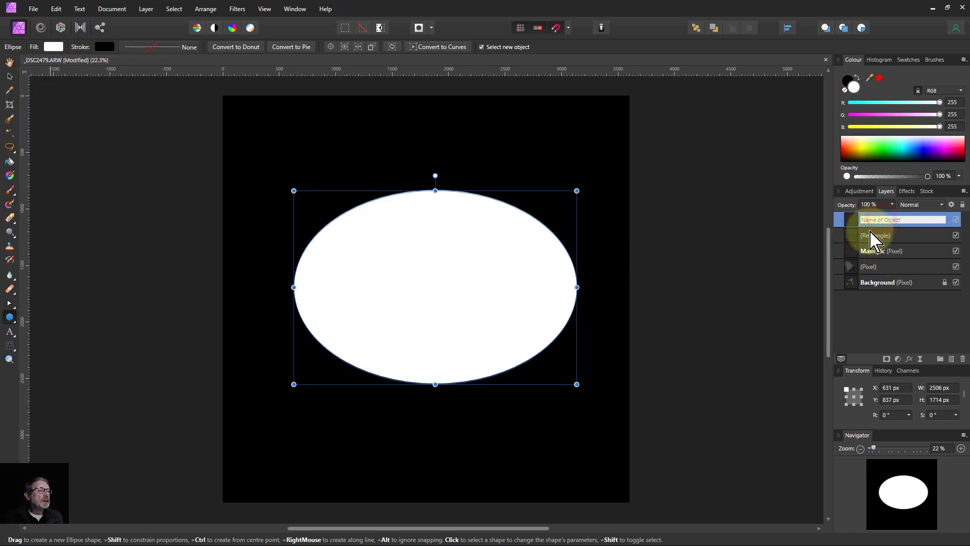
shift+click(890, 235)
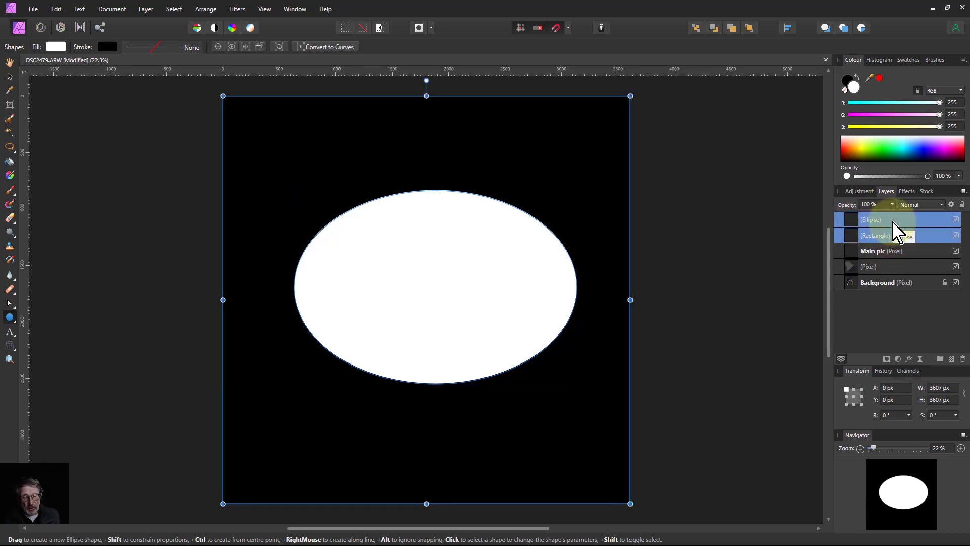
key(ctrl+g)
double_click(879, 223)
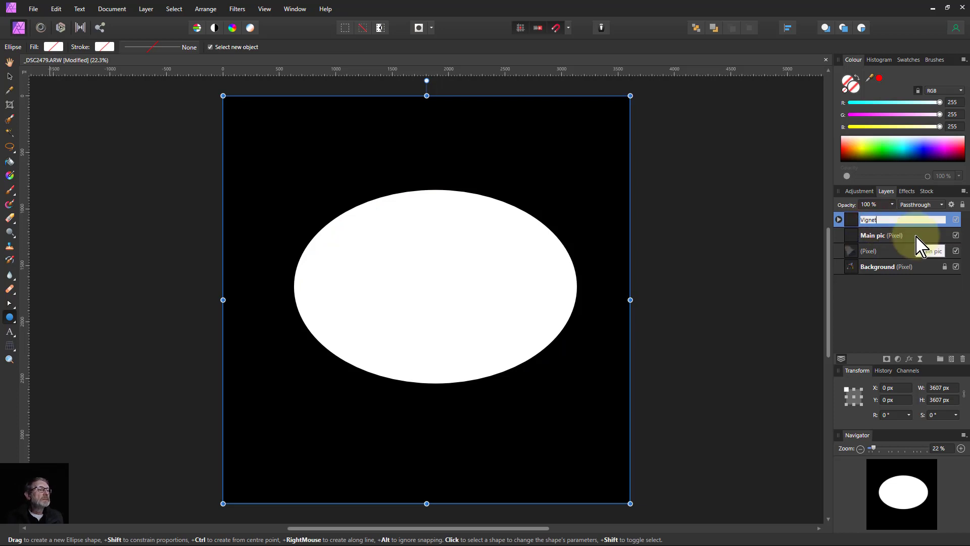
text(Vignette)
key(Return)
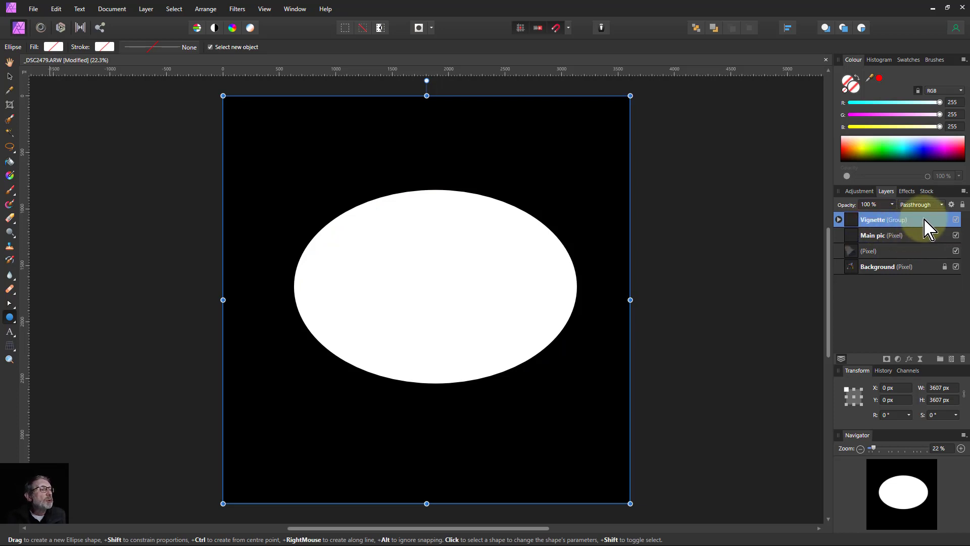
click(912, 204)
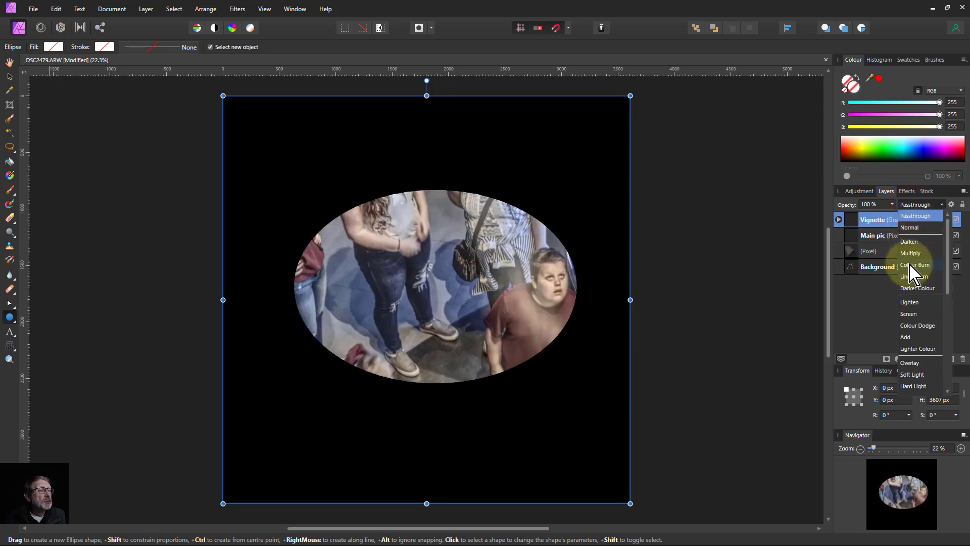
click(911, 253)
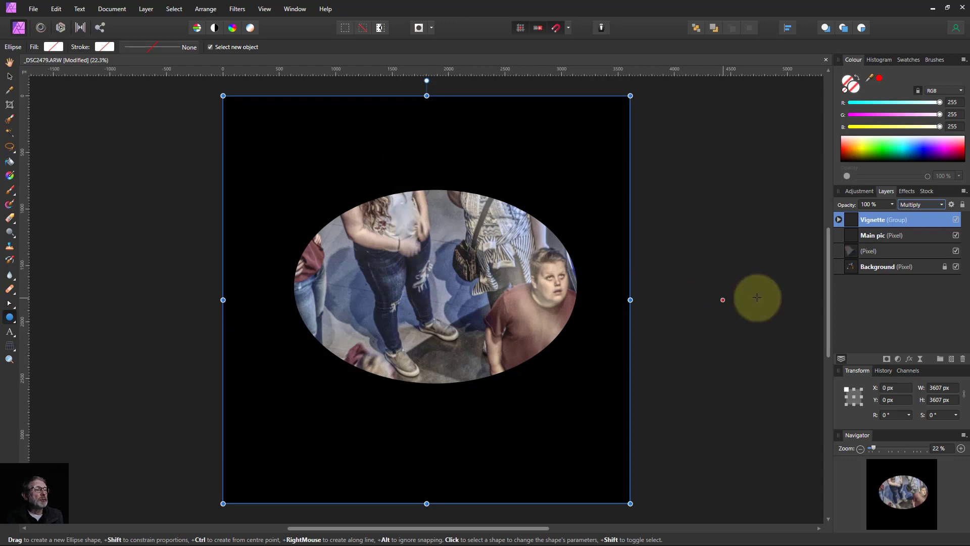
Apply a Gaussian Blur layer effect with a 400 px radius to the ellipse inside the Vignette group
click(839, 220)
click(859, 235)
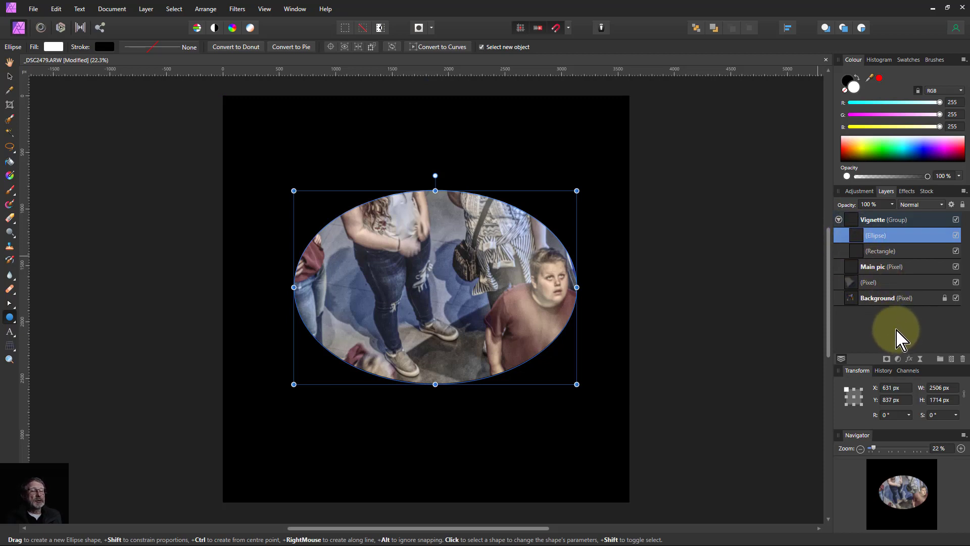
click(909, 359)
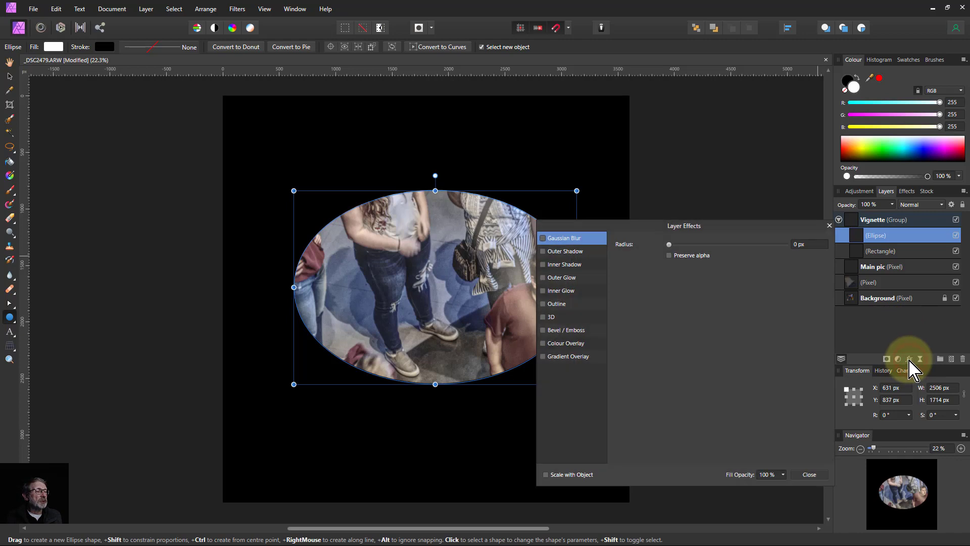
click(545, 238)
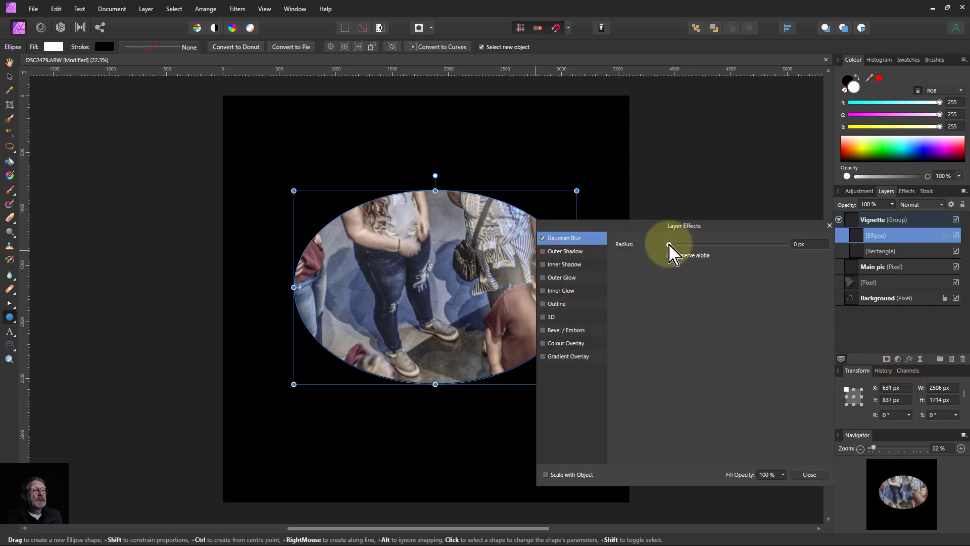
drag(669, 244, 831, 245)
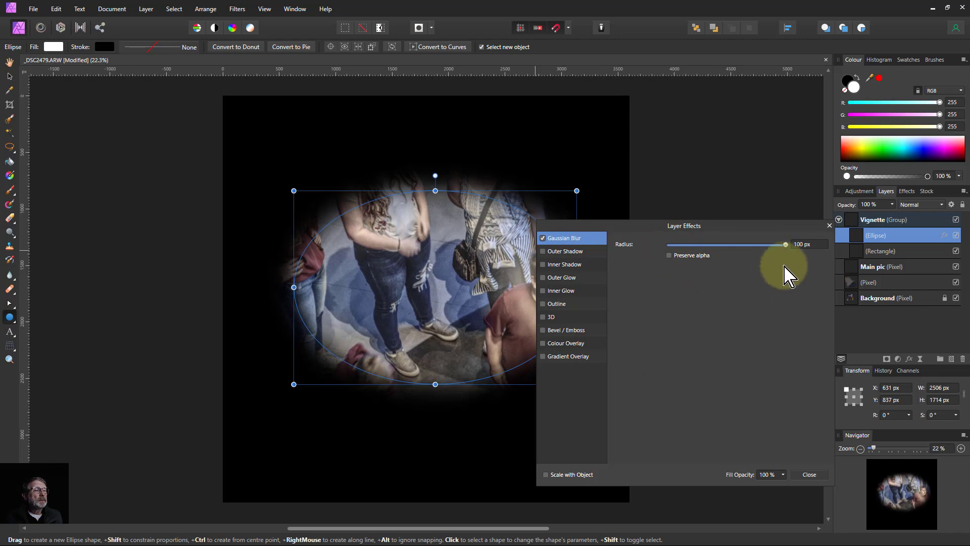
click(808, 244)
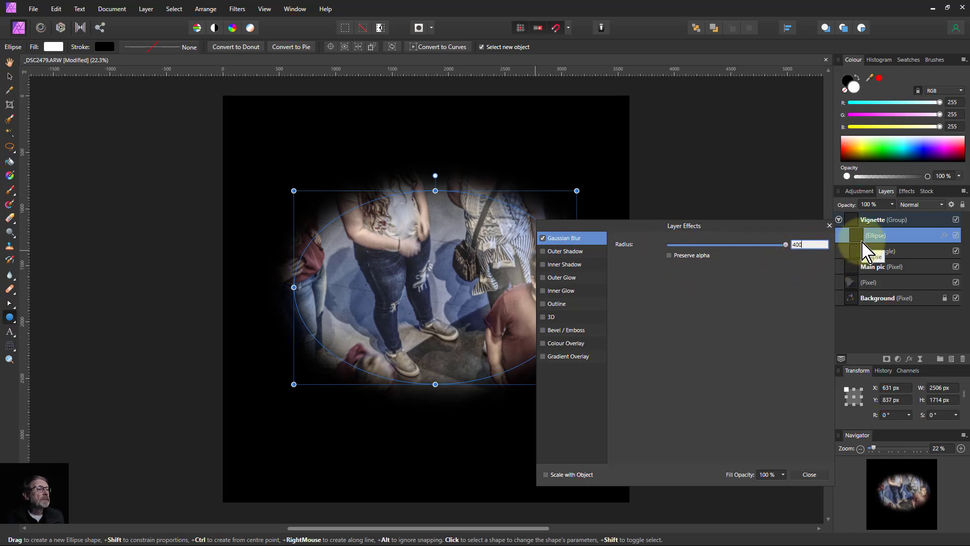
text(400)
key(Return)
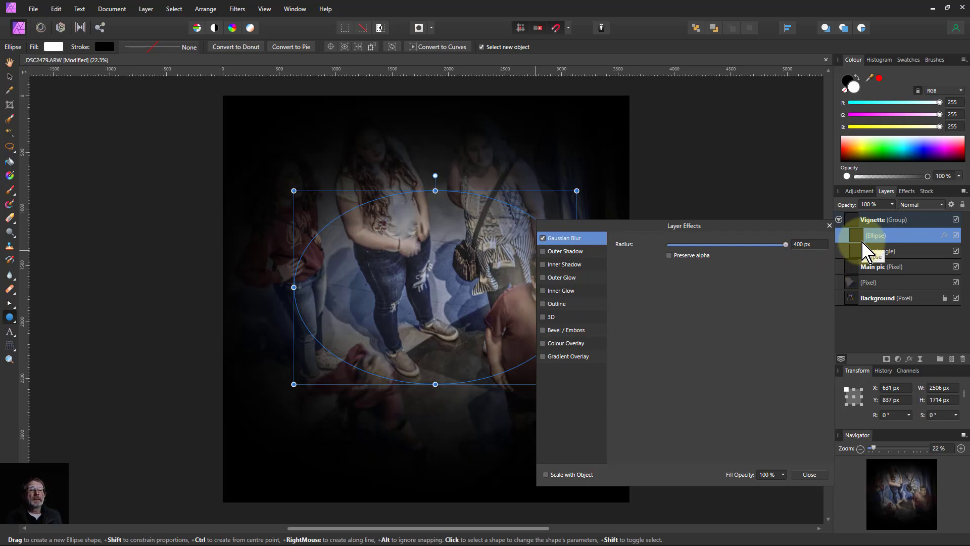
click(830, 226)
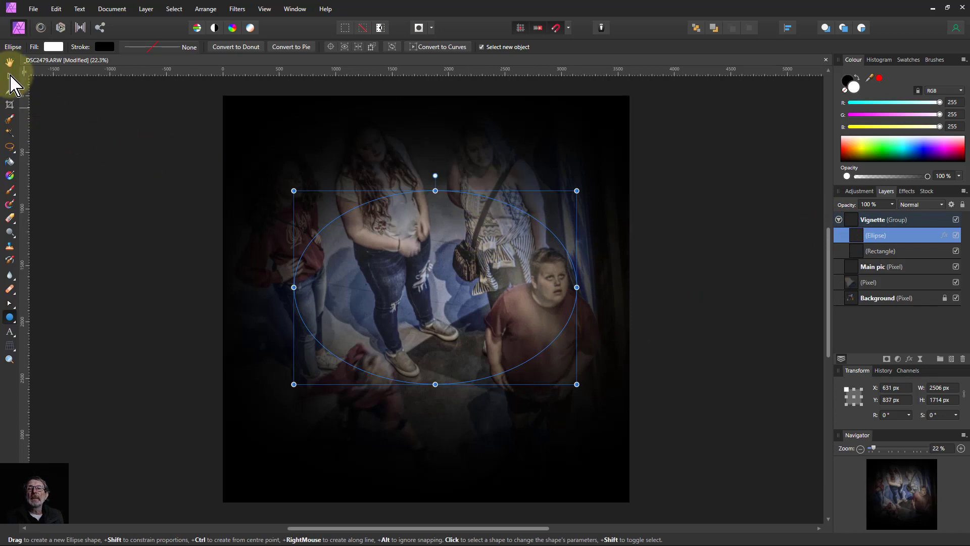
Rotate the ellipse to about -27.7°, shift it over the people, and enlarge it to about 3039 × 2095 px
click(9, 76)
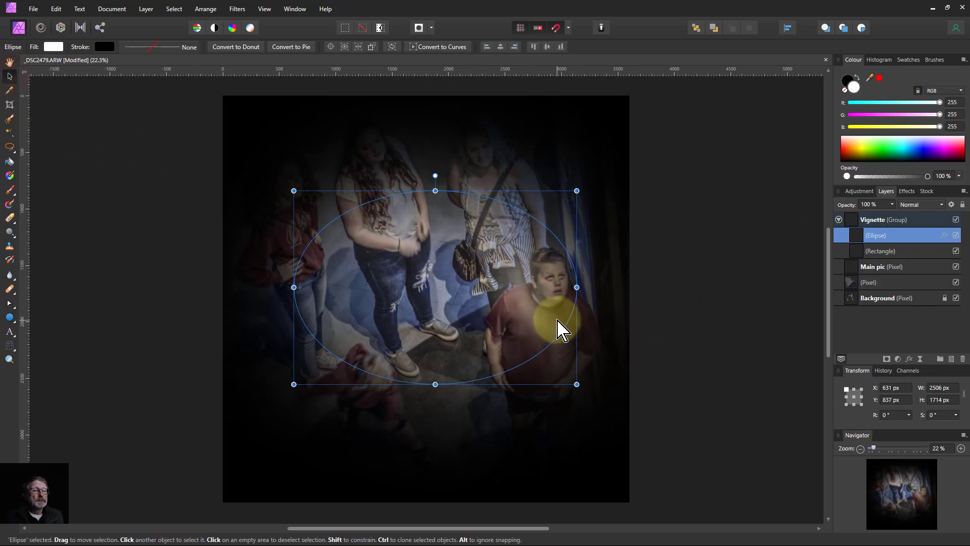
drag(435, 175, 489, 174)
drag(427, 309, 456, 309)
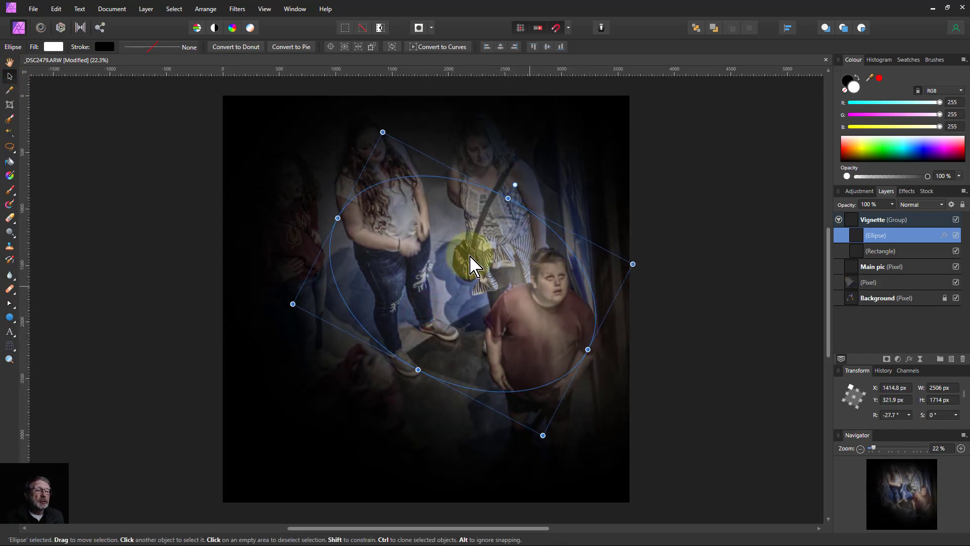
drag(339, 218, 281, 188)
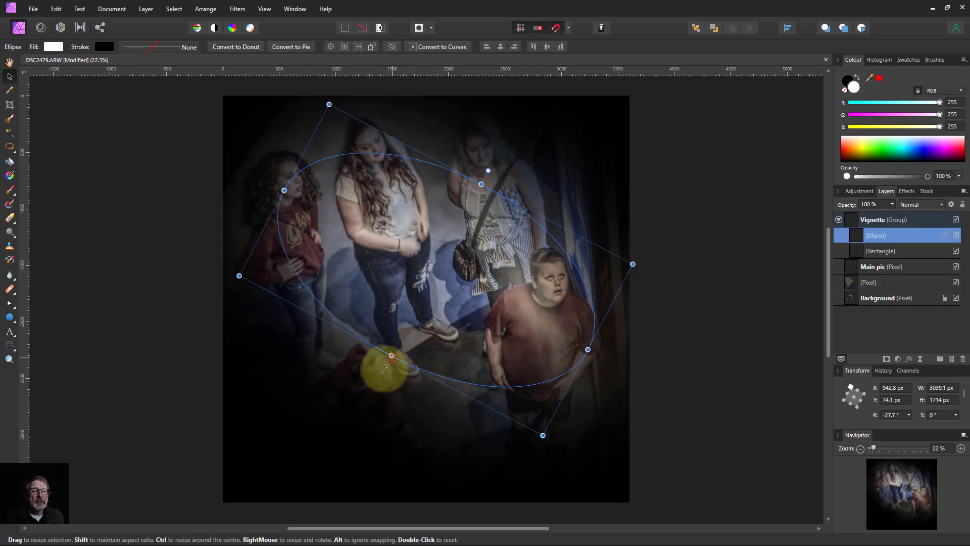
drag(391, 356, 374, 396)
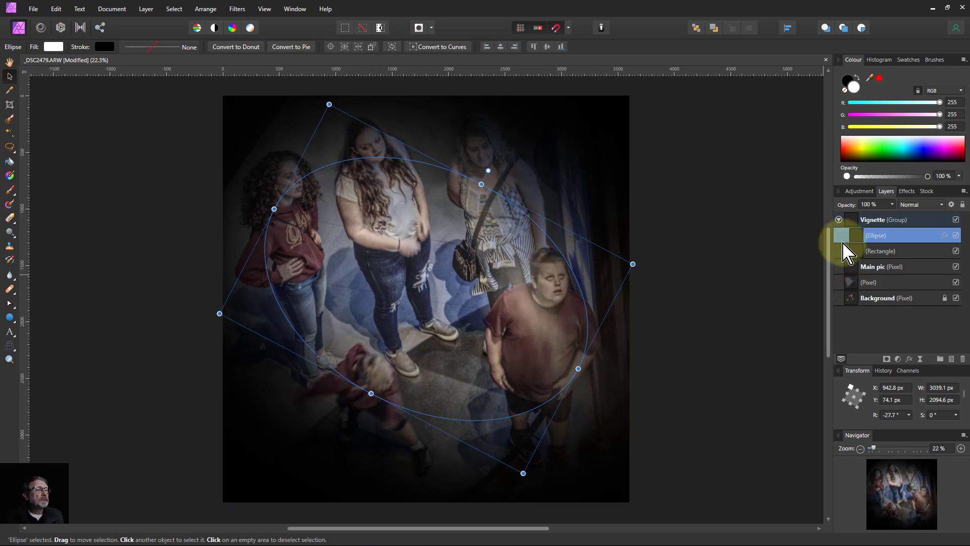
Set the opacity of the Vignette group to 91%
click(865, 223)
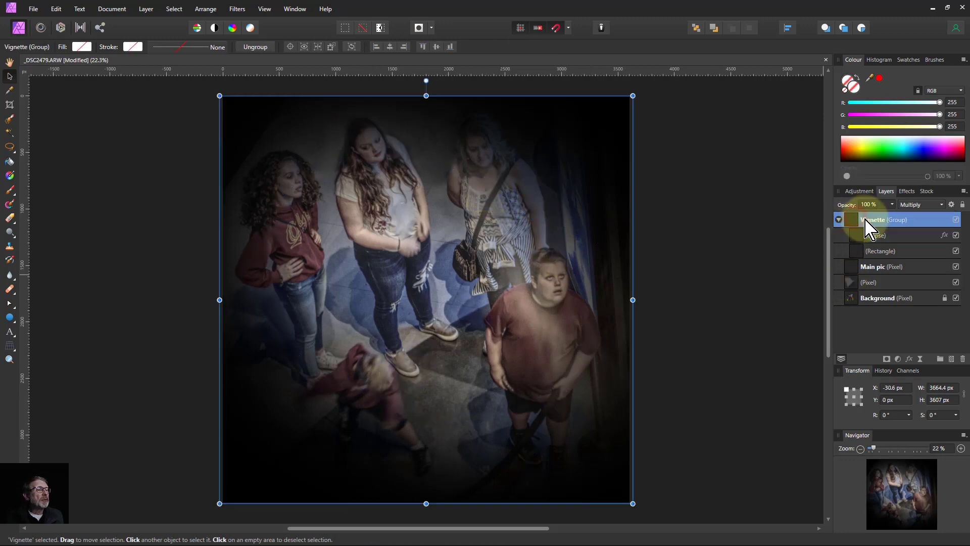
click(892, 204)
mouse_move(892, 221)
mouse_down()
mouse_move(873, 221)
mouse_move(885, 222)
mouse_up()
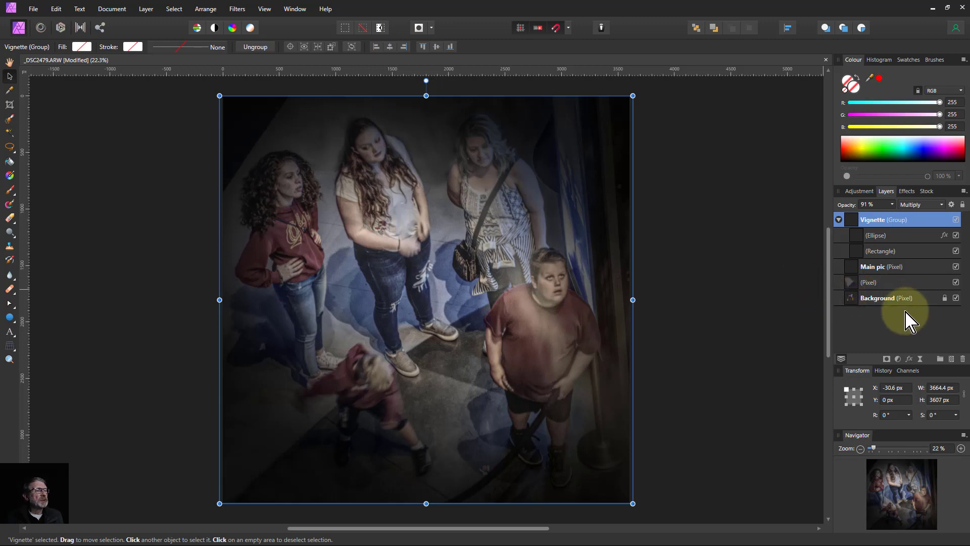
Add a Curves adjustment above Main pic and lower the blue curve's midtones to about X 0.579, Y 0.508
click(859, 268)
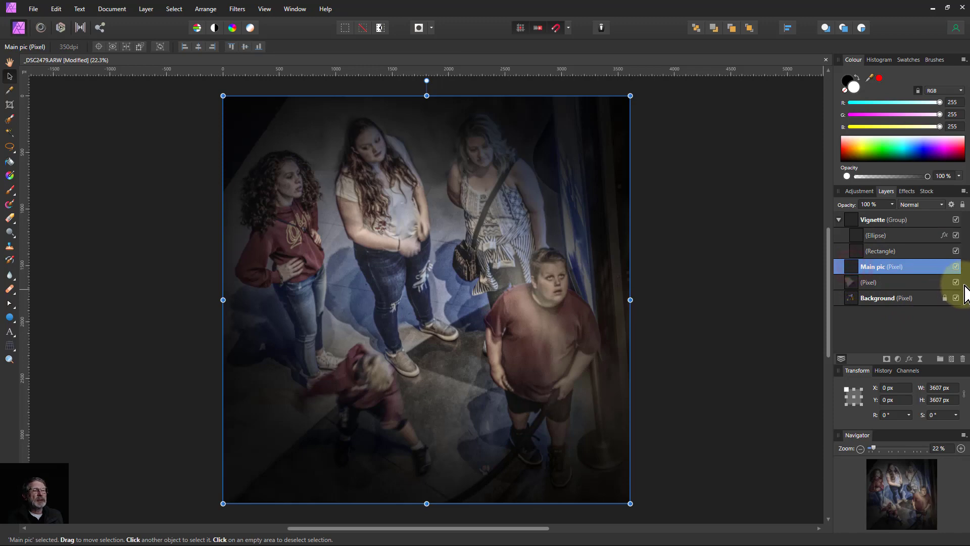
click(897, 359)
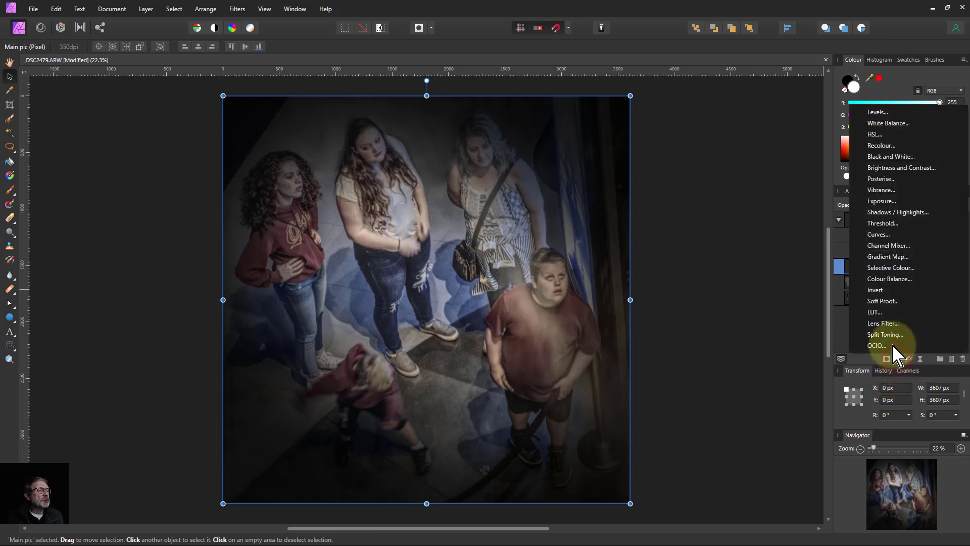
click(883, 244)
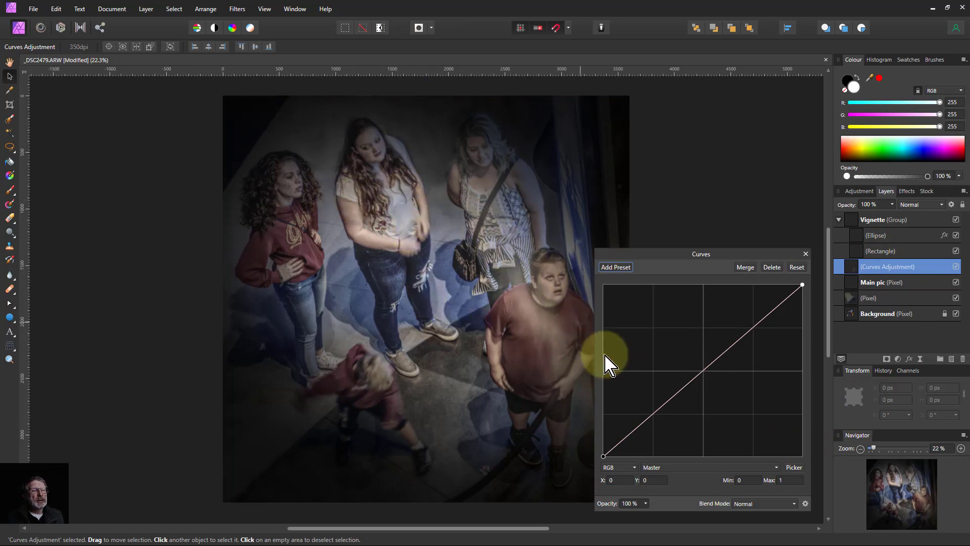
click(696, 467)
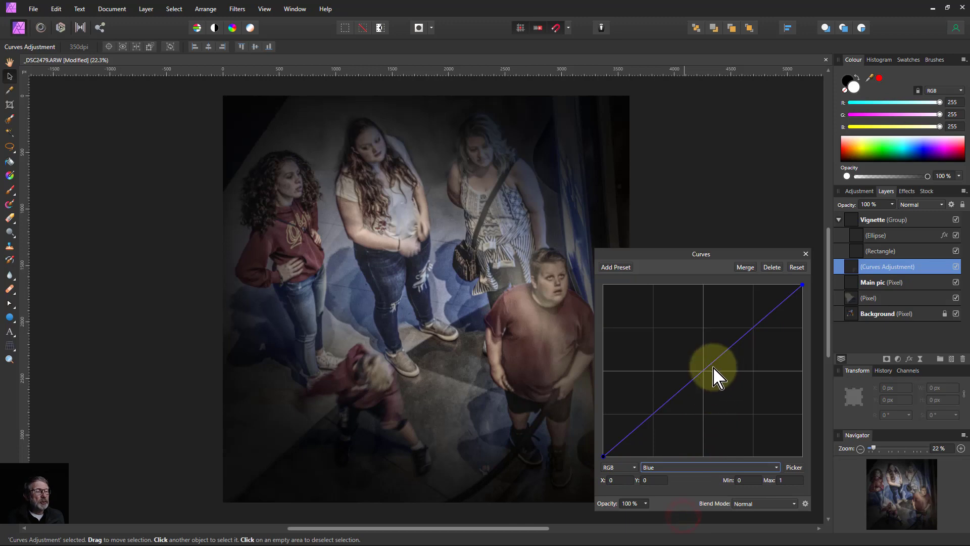
mouse_move(715, 364)
mouse_down()
mouse_move(724, 381)
mouse_move(716, 370)
mouse_up()
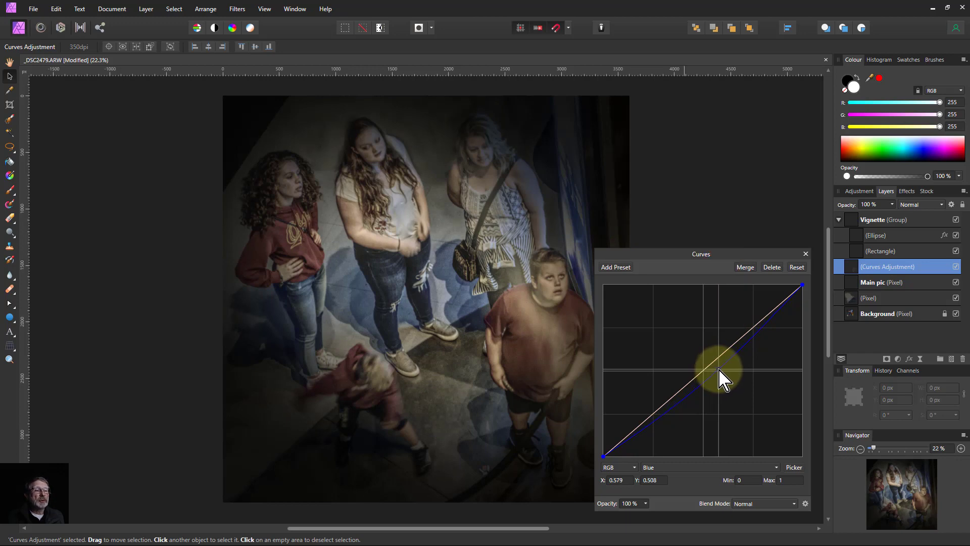
Raise the red curve's midtones to about X 0.503, Y 0.552 and close the Curves settings
click(690, 468)
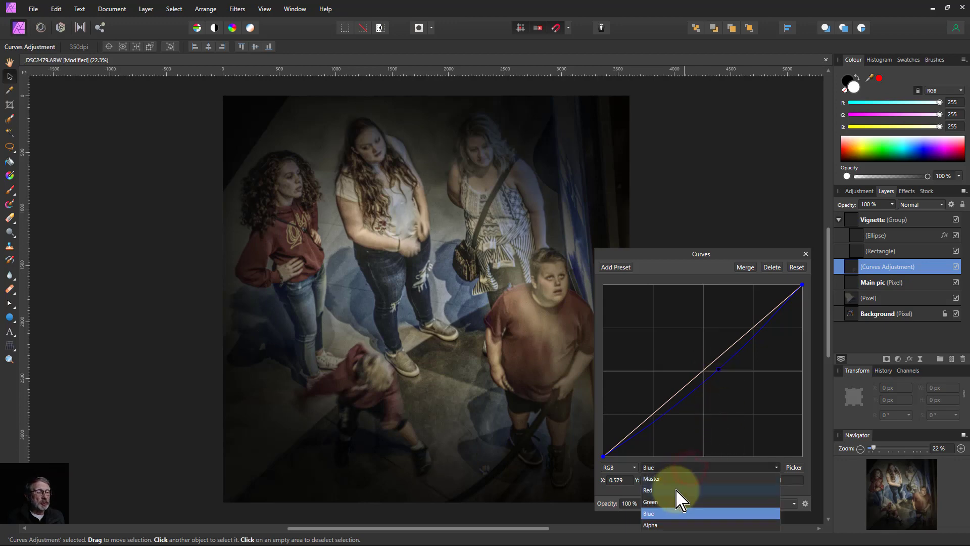
click(675, 490)
drag(702, 373, 702, 361)
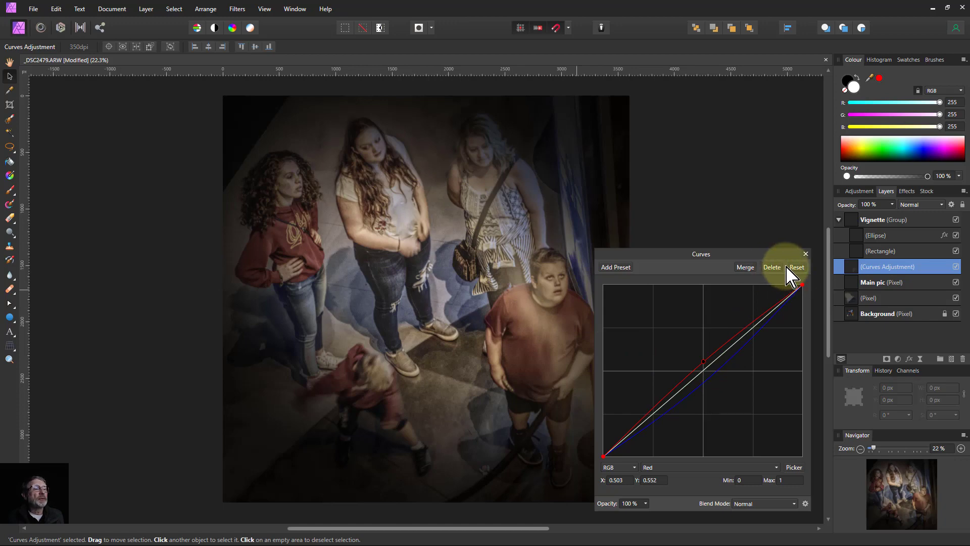
click(805, 254)
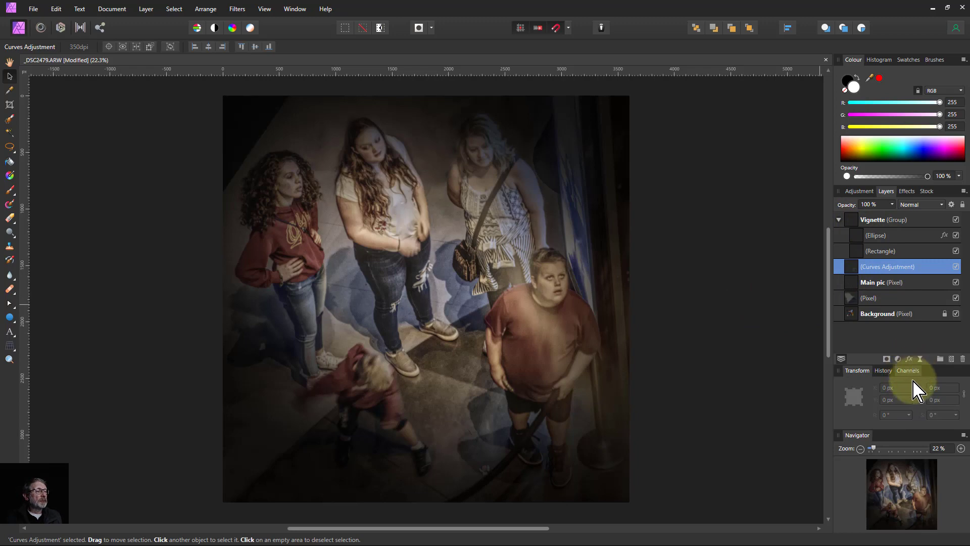
Scrub back through the edit history to compare earlier stages, returning to the latest state
click(883, 371)
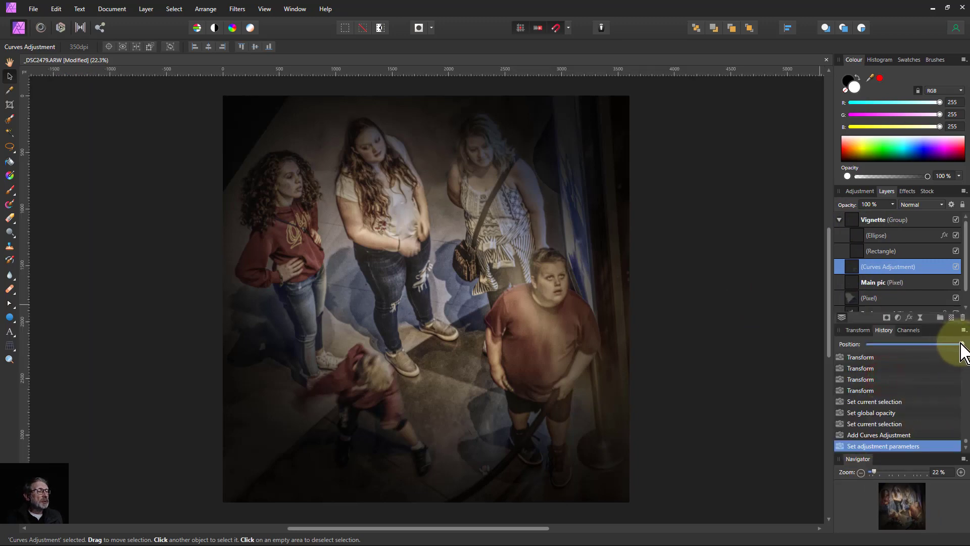
mouse_move(961, 345)
mouse_down()
mouse_move(847, 349)
mouse_move(962, 345)
mouse_up()
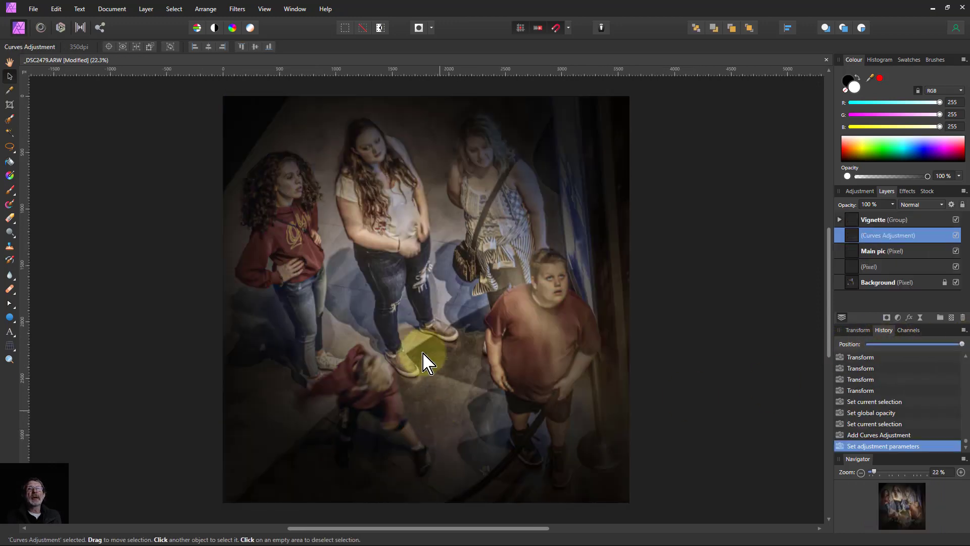